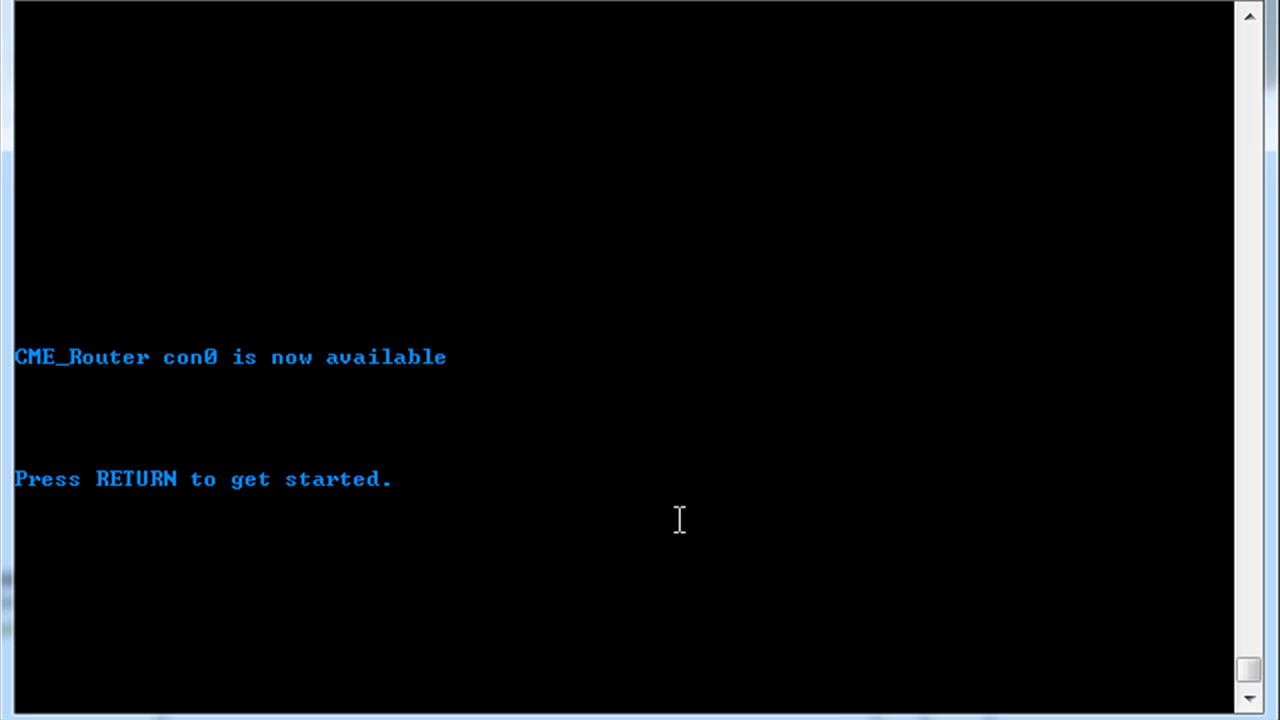
- Wake the CME_Router console and run 'en' with the enable password to reach the CME_Router# prompt
{"action": "key", "text": "Return"}
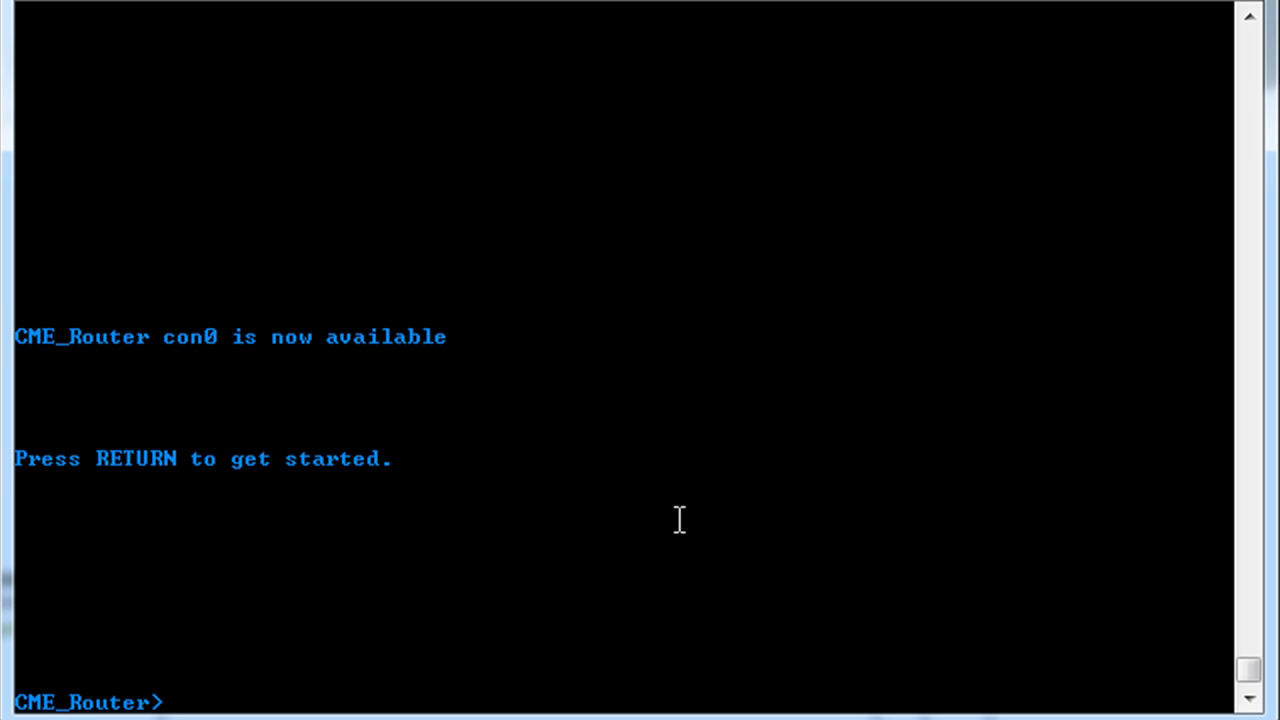
{"action": "type", "text": "en"}
{"action": "key", "text": "Return"}
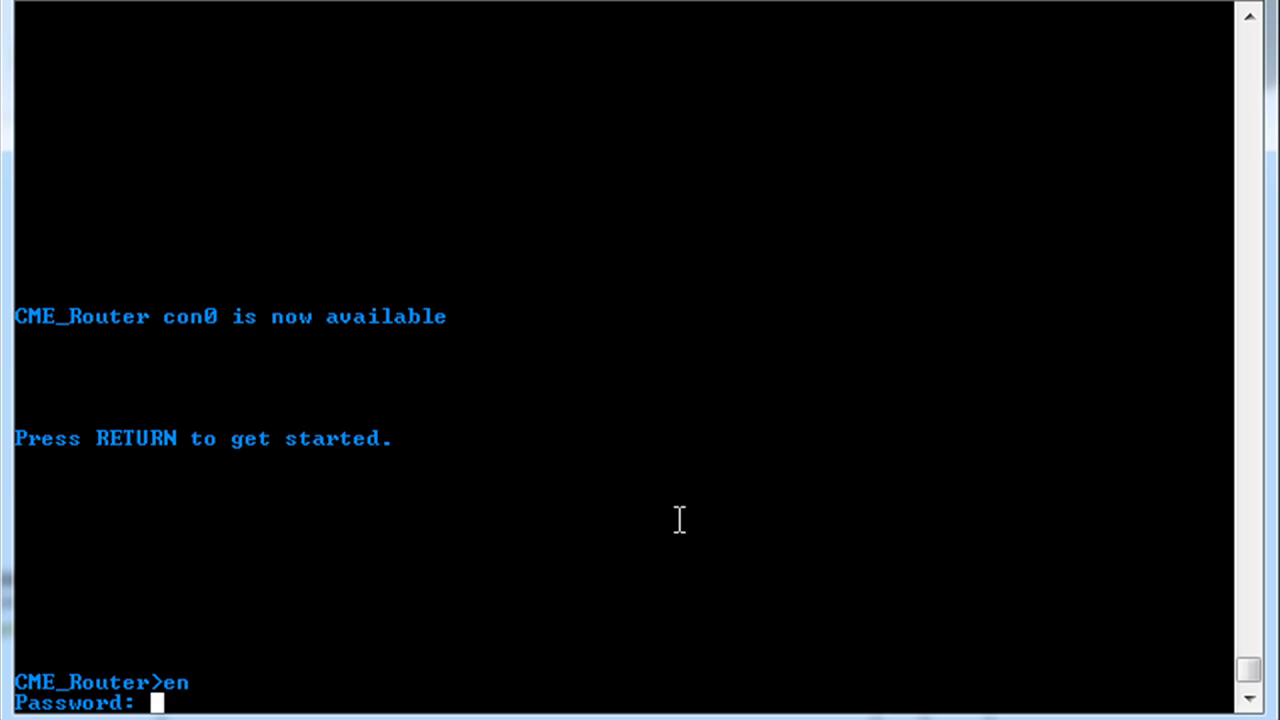
{"action": "key", "text": "Return"}
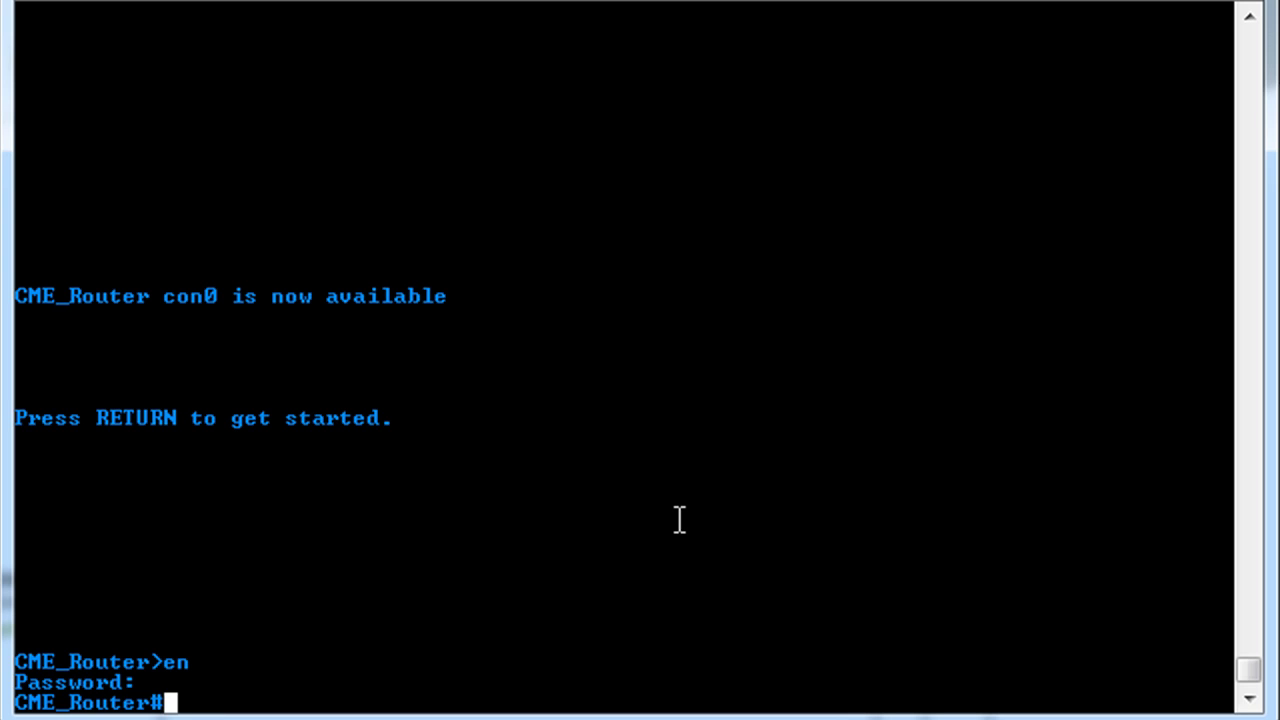
- Enter global configuration mode and turn on the router's HTTP server
{"action": "type", "text": "conf t"}
{"action": "key", "text": "Return"}
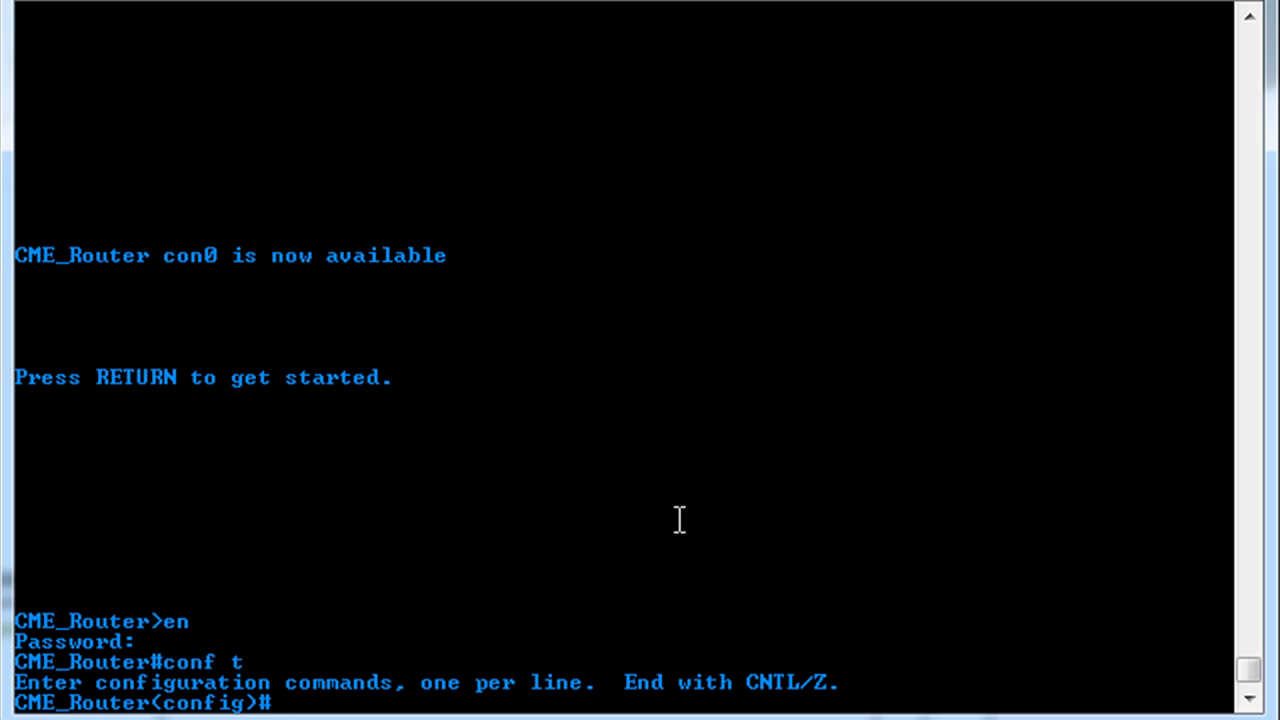
{"action": "type", "text": "ip http"}
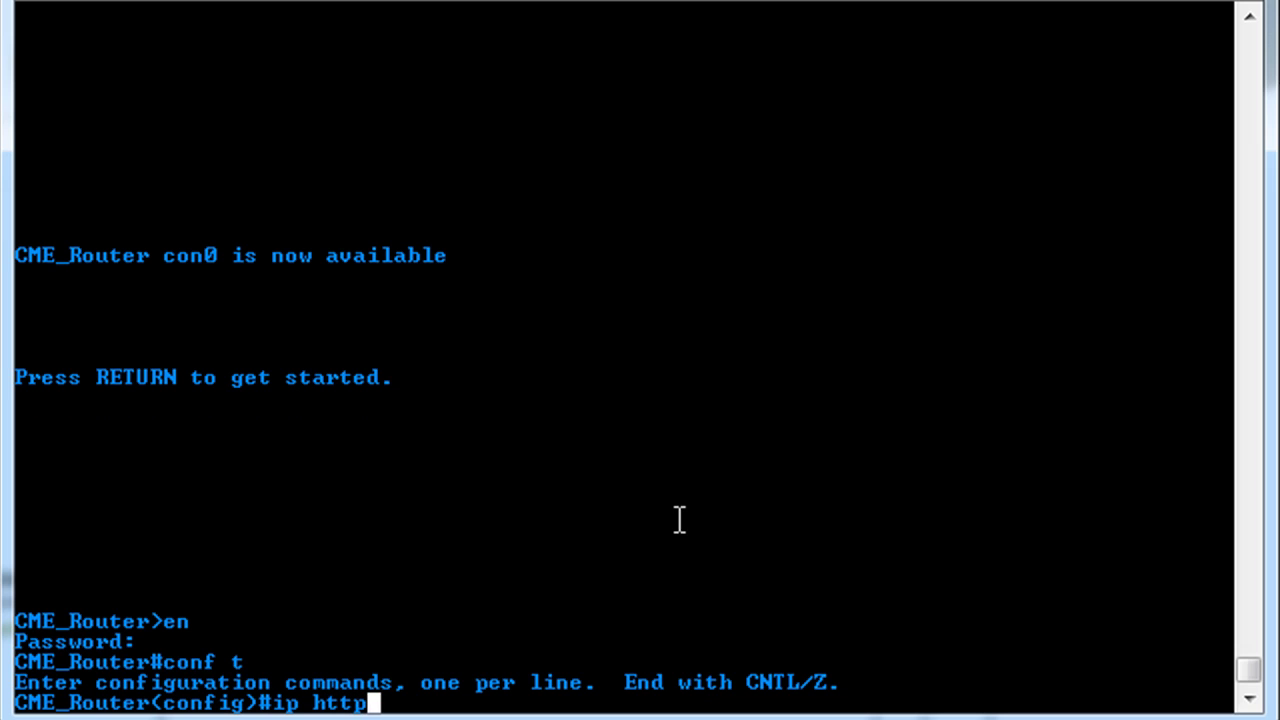
{"action": "type", "text": " server"}
{"action": "key", "text": "Return"}
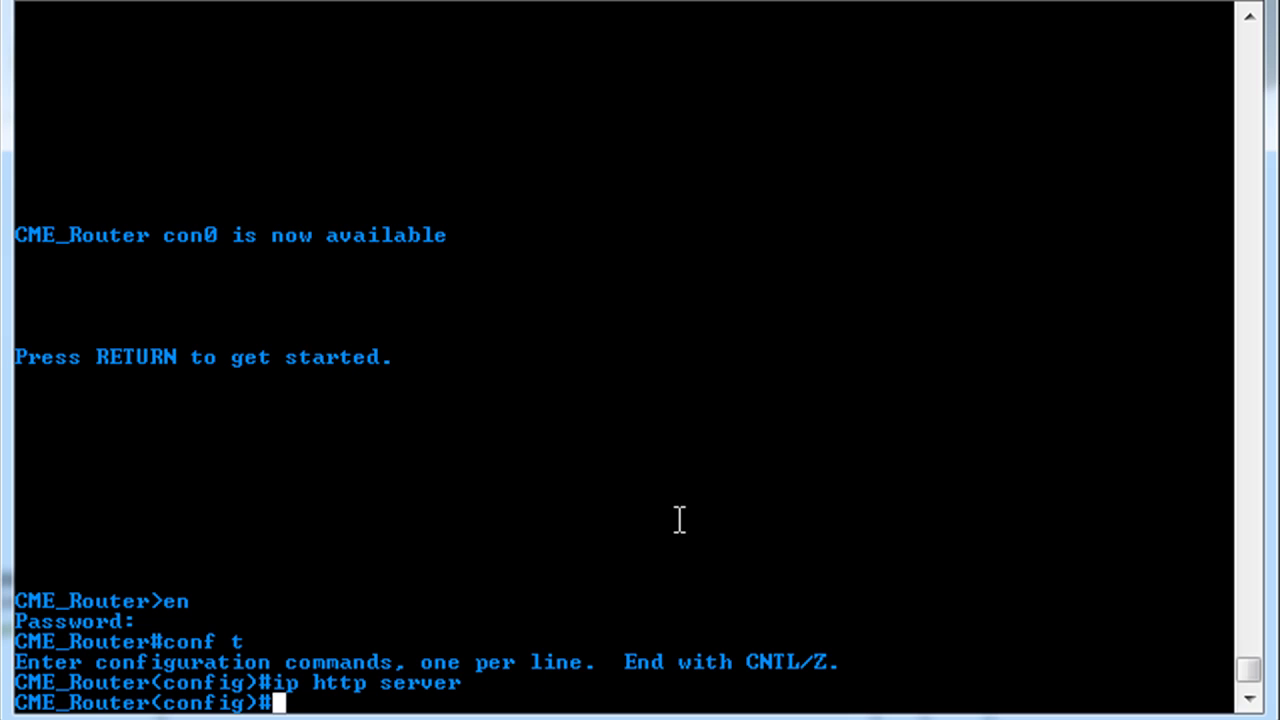
- Set HTTP authentication to local and the HTTP path to flash:/gui
{"action": "type", "text": "ip h"}
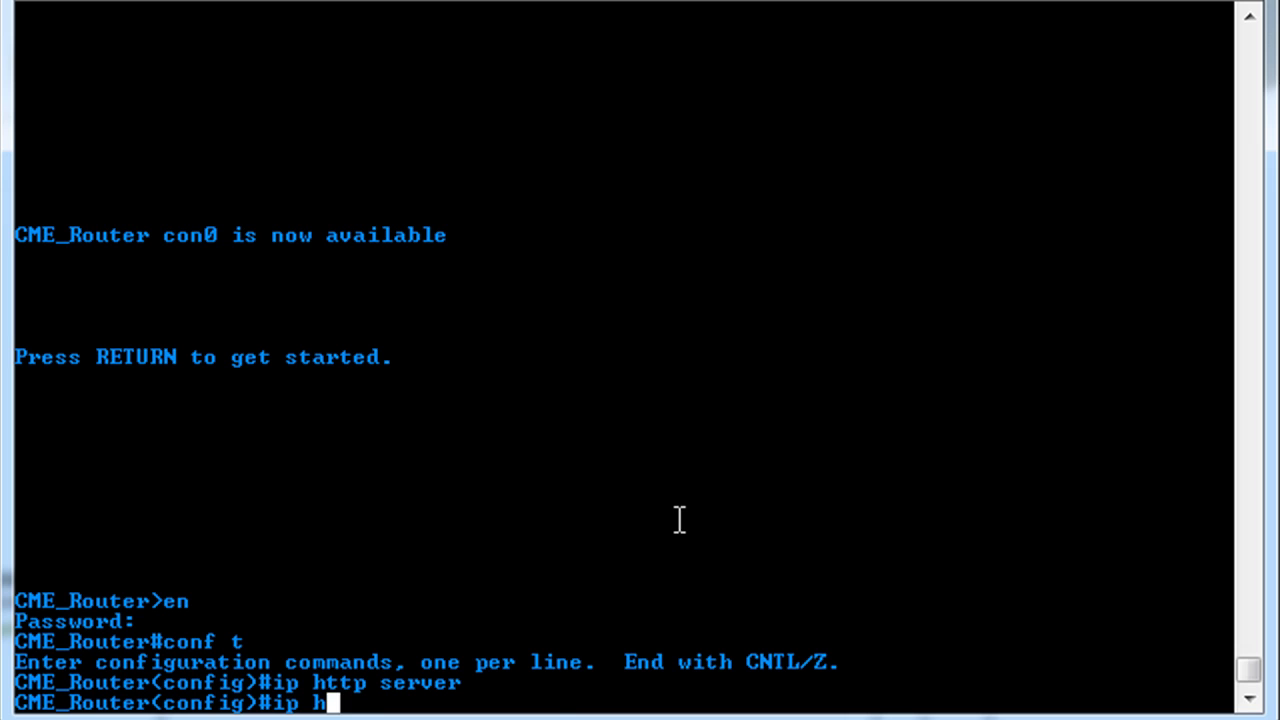
{"action": "type", "text": "ttp au"}
{"action": "key", "text": "Tab"}
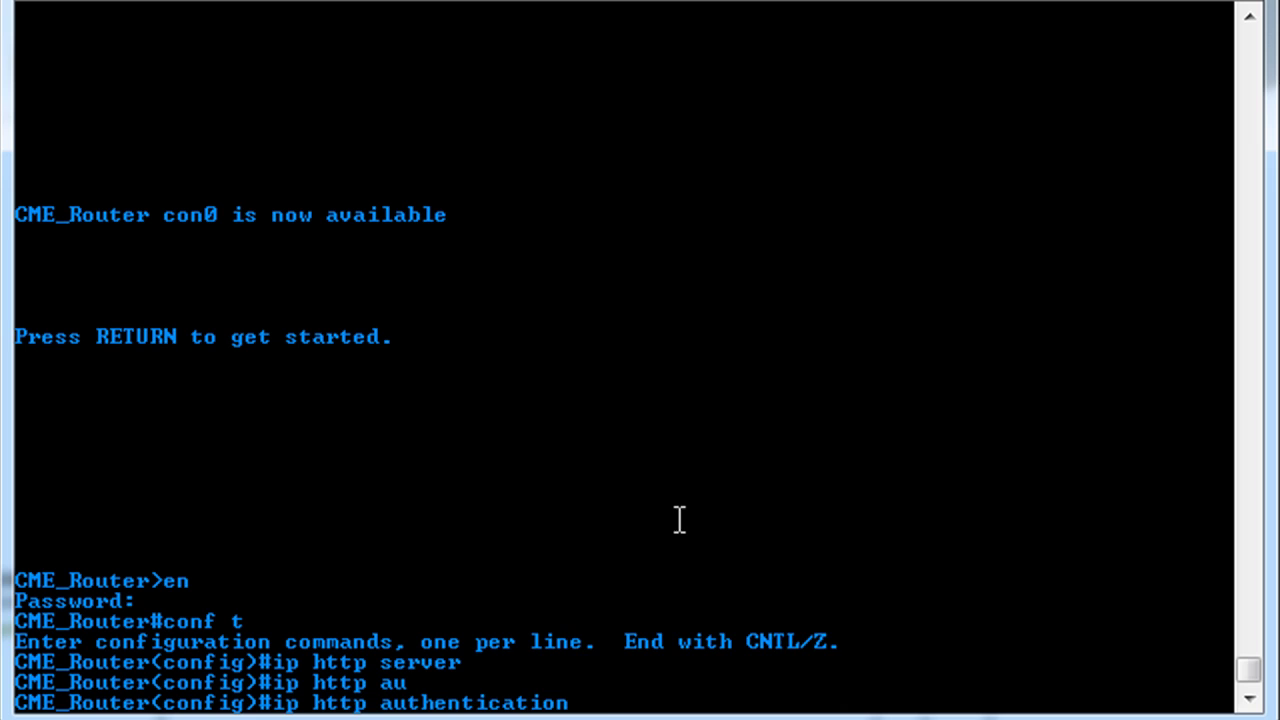
{"action": "type", "text": "local"}
{"action": "key", "text": "Return"}
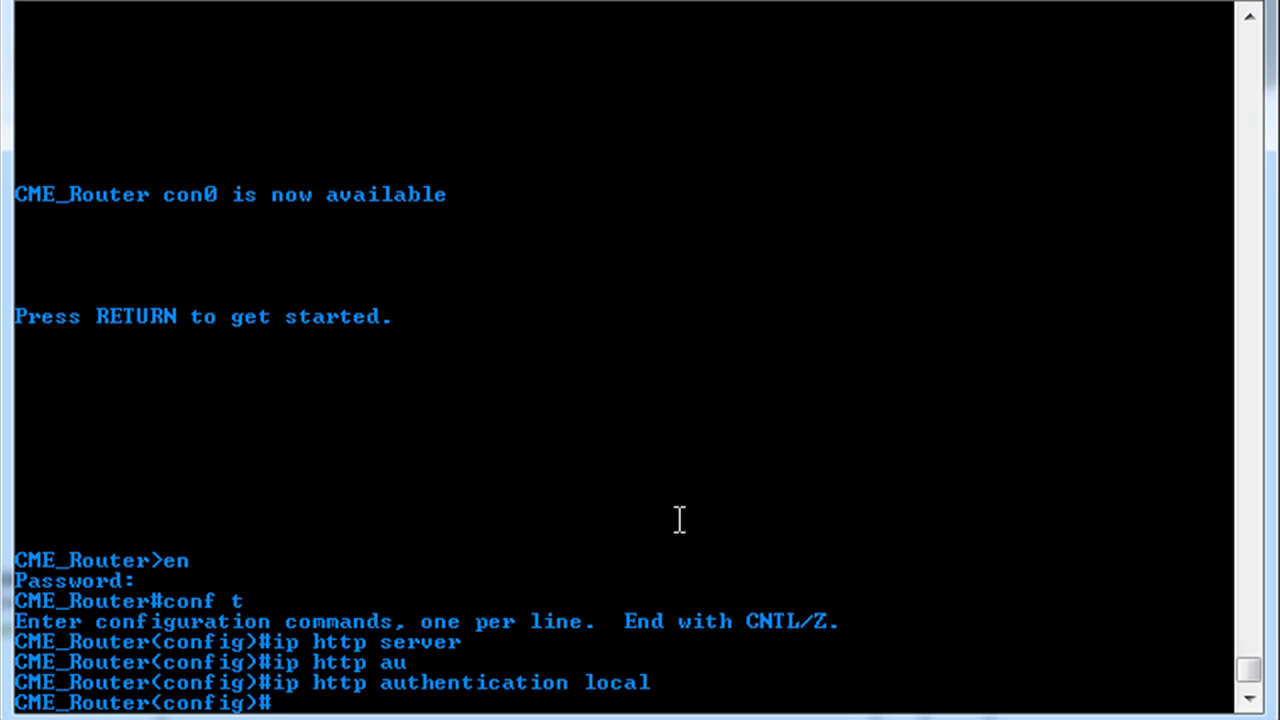
{"action": "type", "text": "ip http path "}
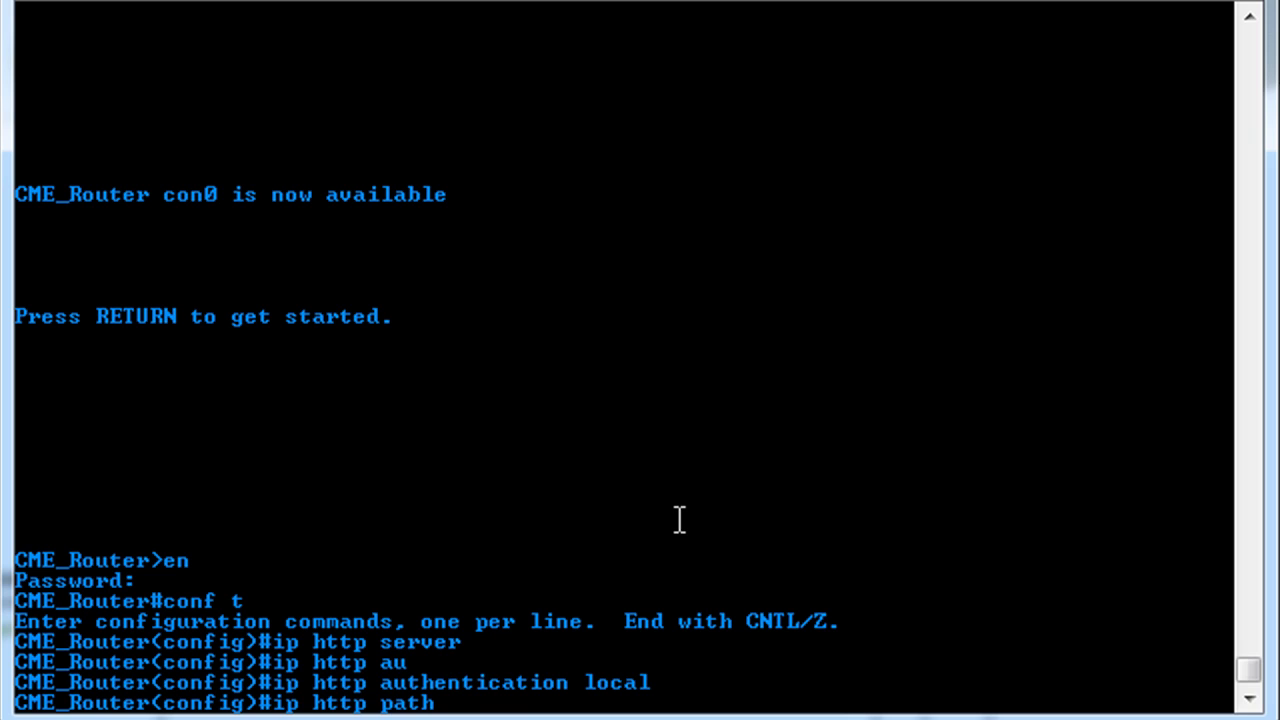
{"action": "type", "text": "flash:/gui"}
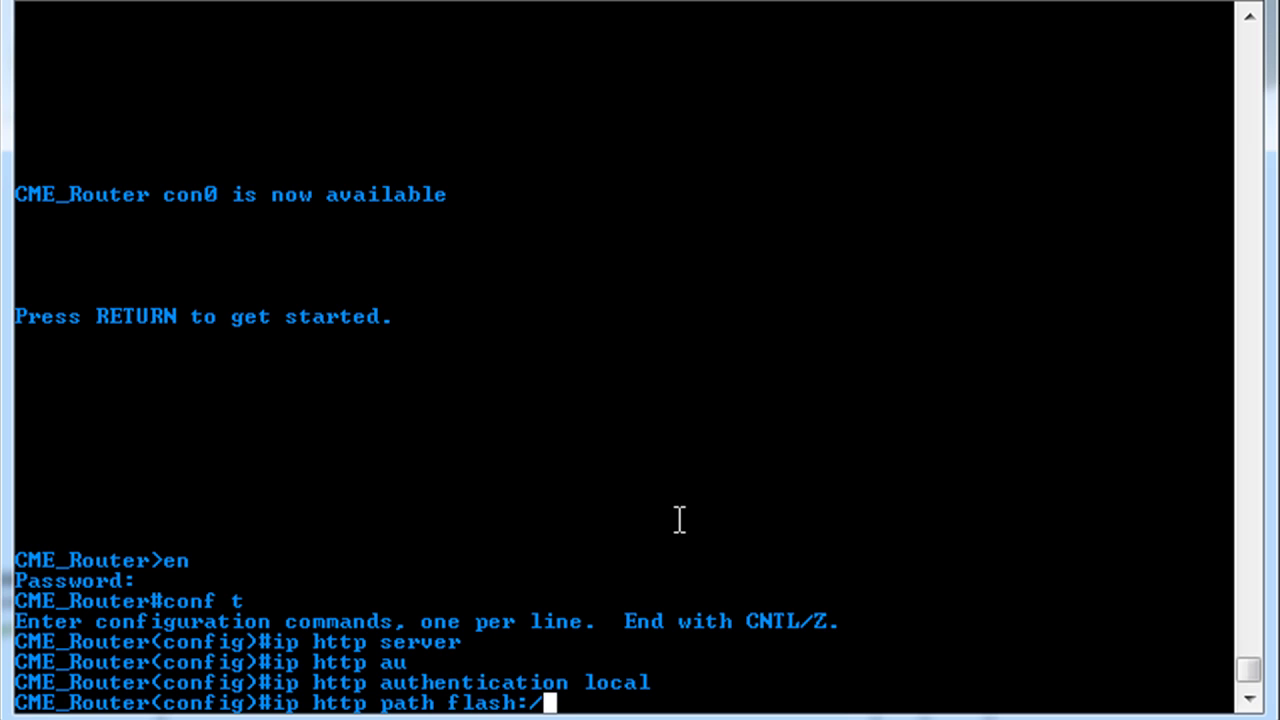
{"action": "key", "text": "Return"}
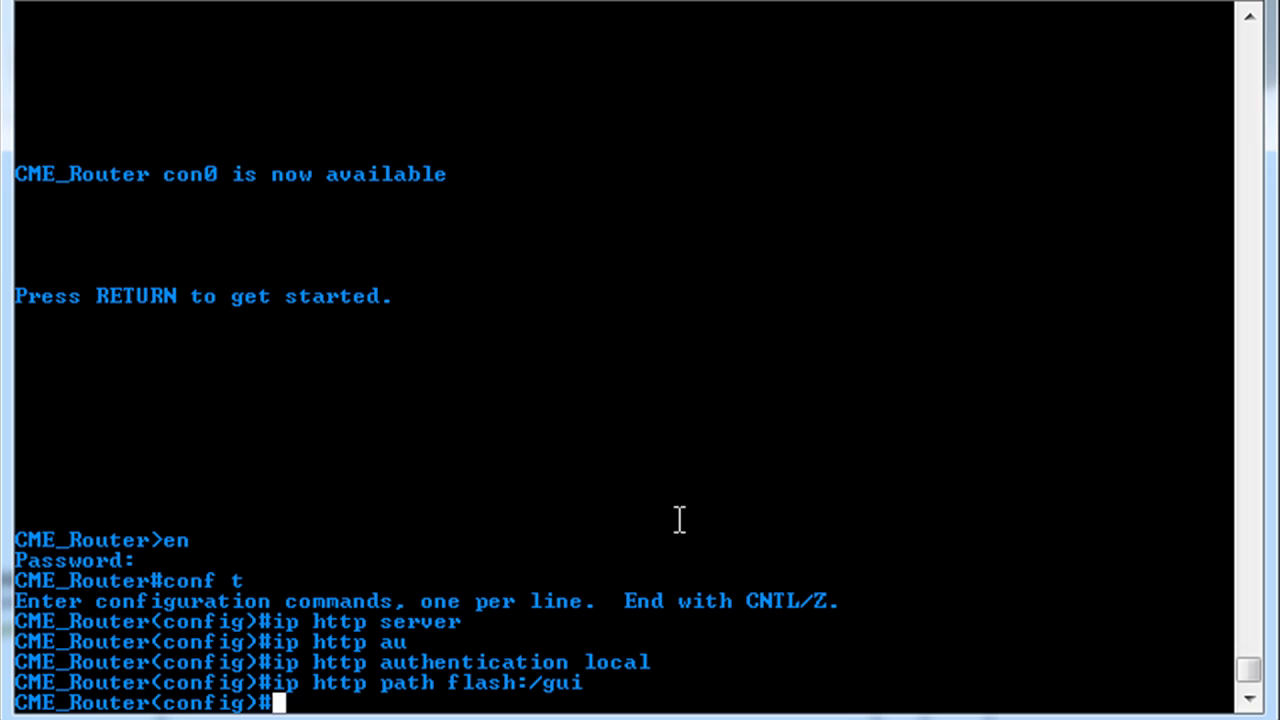
- Under telephony-service, enable dn-webedit and time-webedit
{"action": "type", "text": "tele"}
{"action": "key", "text": "Tab"}
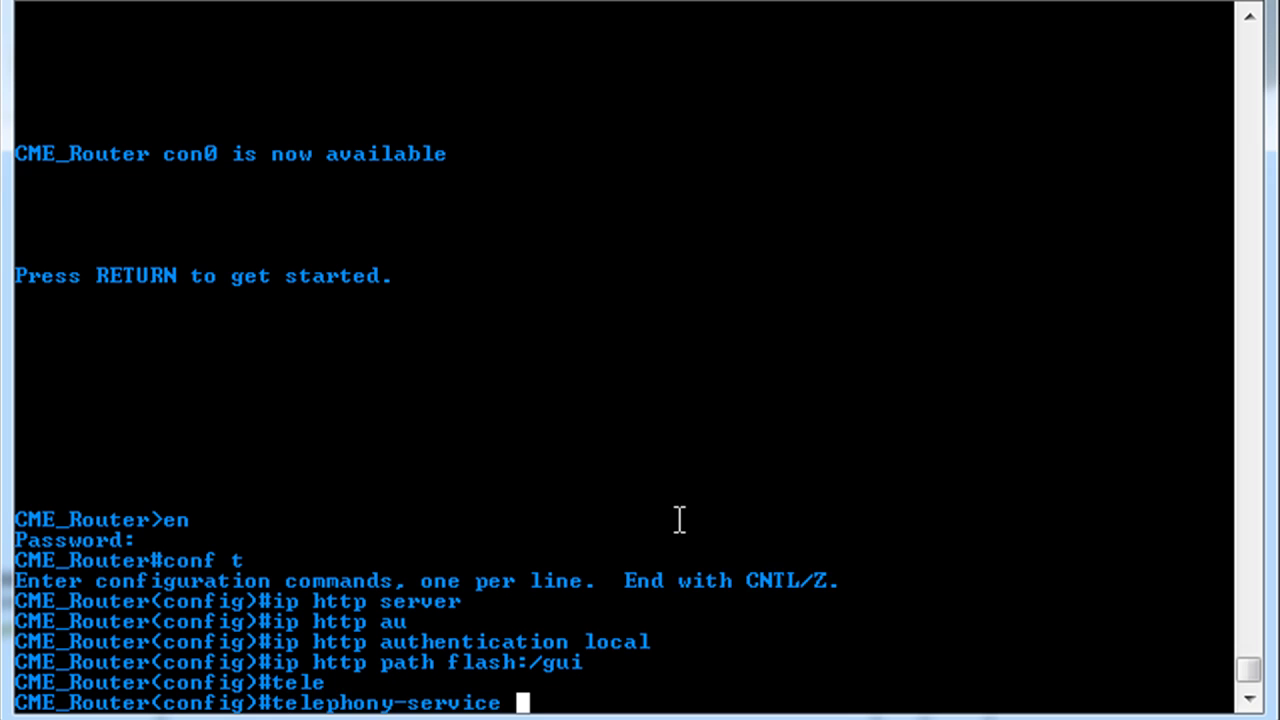
{"action": "key", "text": "Return"}
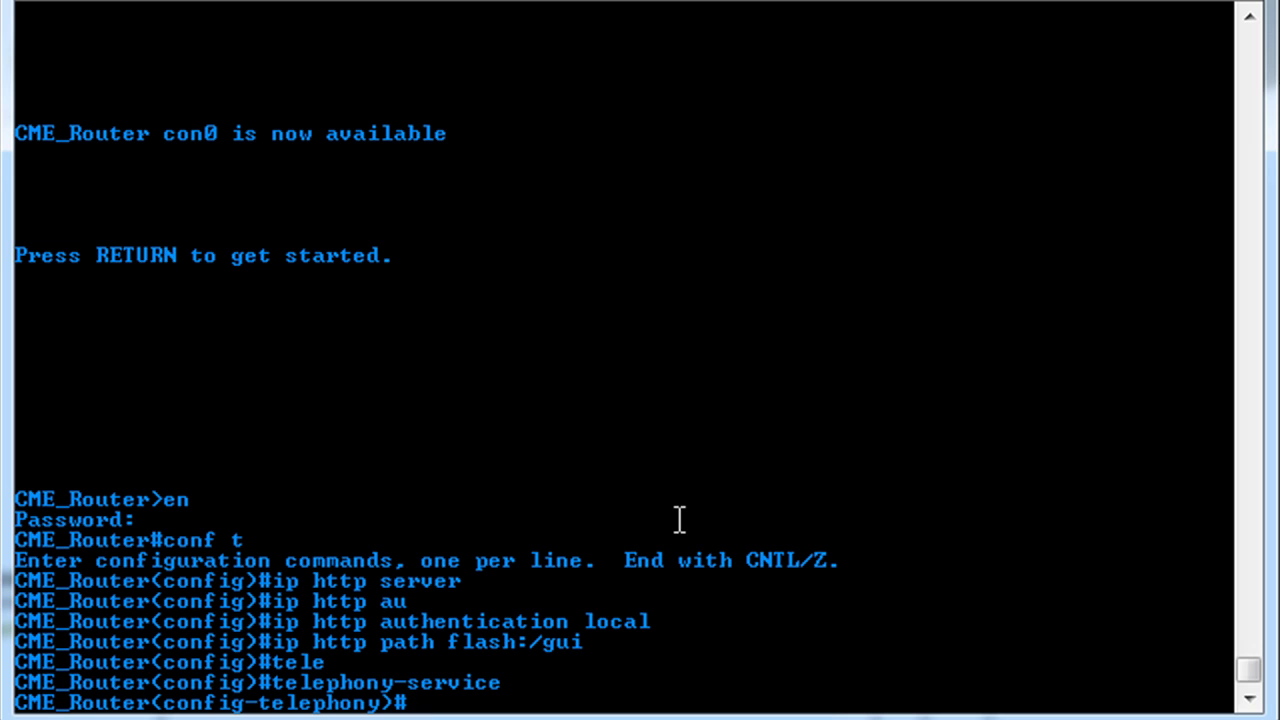
{"action": "type", "text": "dn-wed"}
{"action": "key", "text": "Tab"}
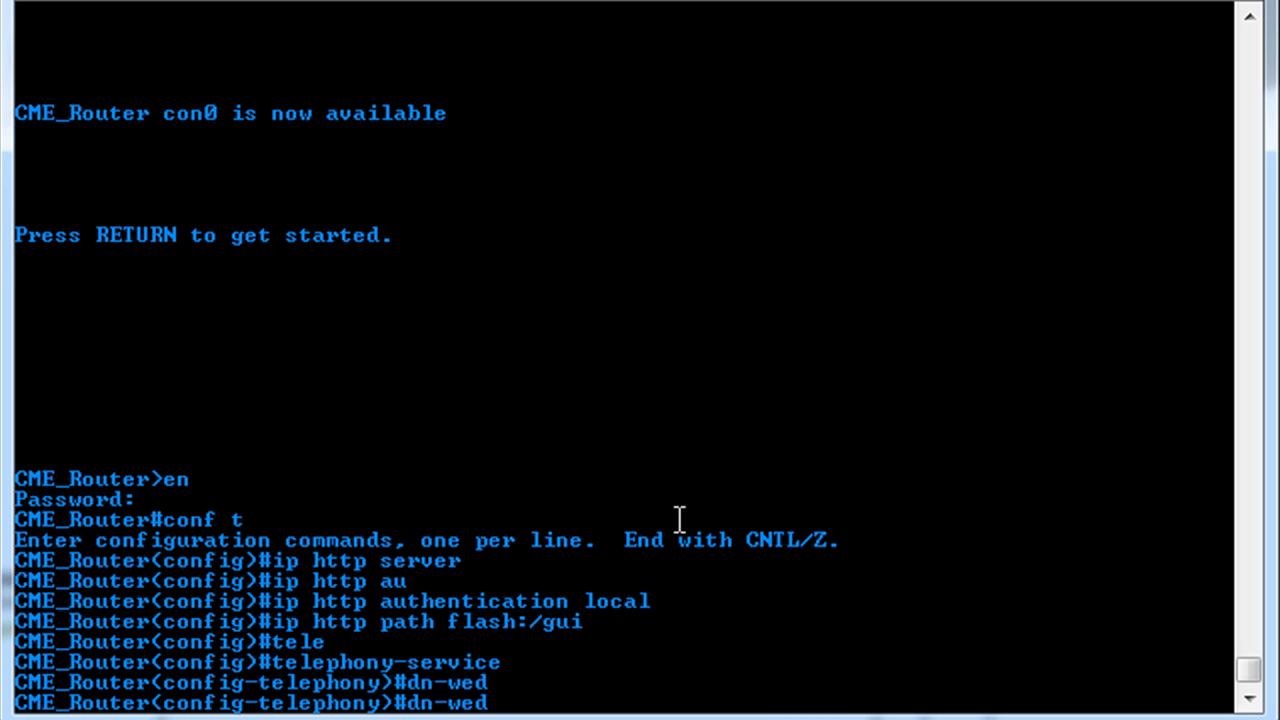
{"action": "key", "text": "BackSpace"}
{"action": "type", "text": "bedit"}
{"action": "key", "text": "Return"}
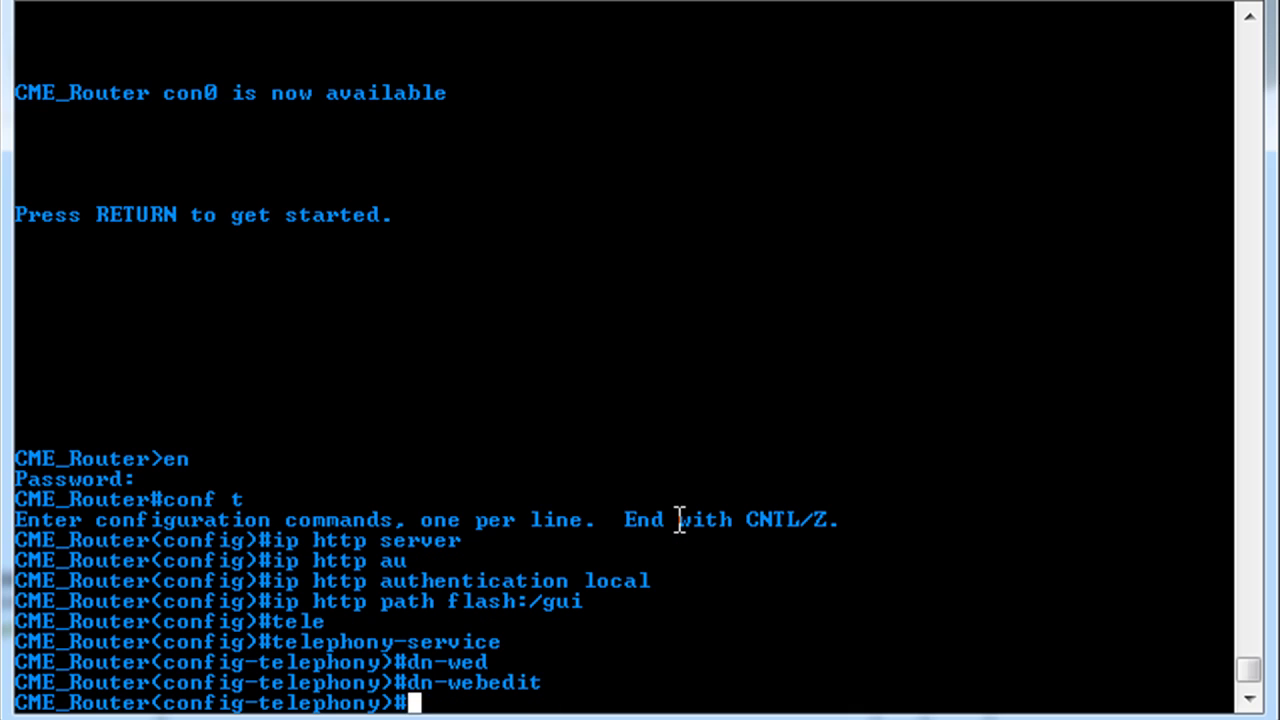
{"action": "type", "text": "time-w"}
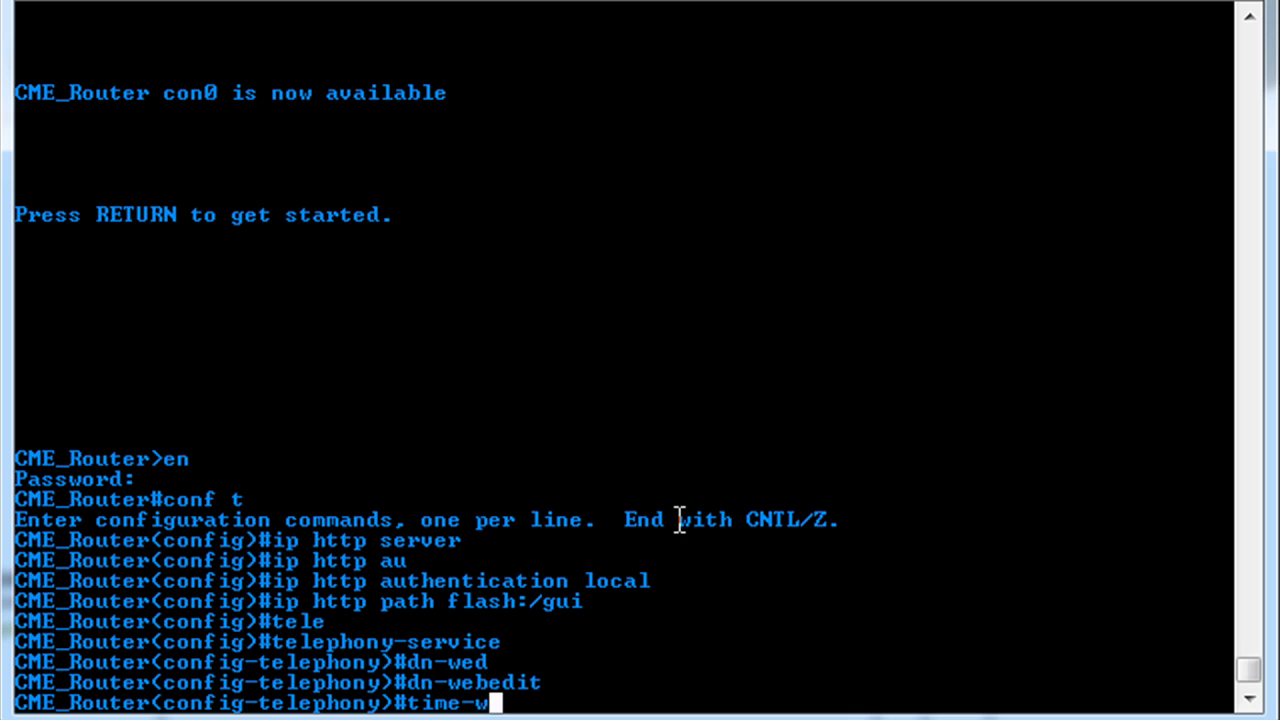
{"action": "type", "text": "ebeb"}
{"action": "key", "text": "Tab"}
{"action": "key", "text": "Return"}
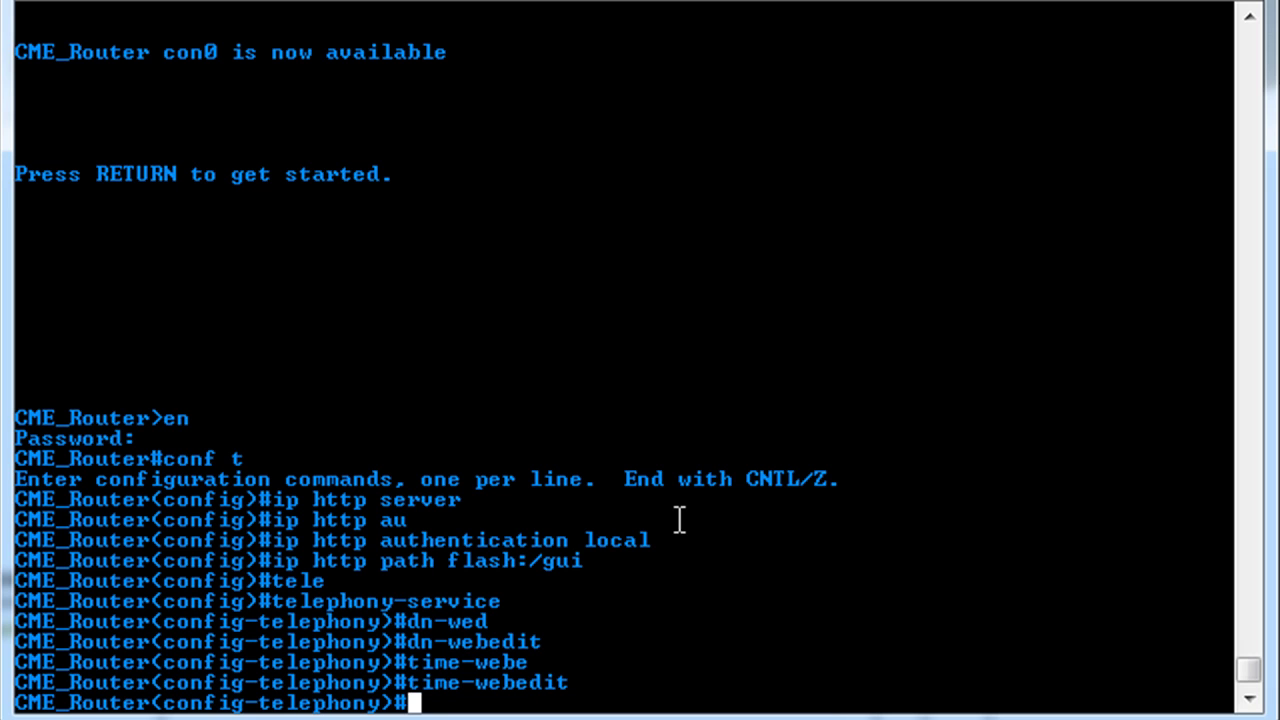
- Create the web admin system account 'voicemail' with an unencrypted (secret 0) password
{"action": "type", "text": "web "}
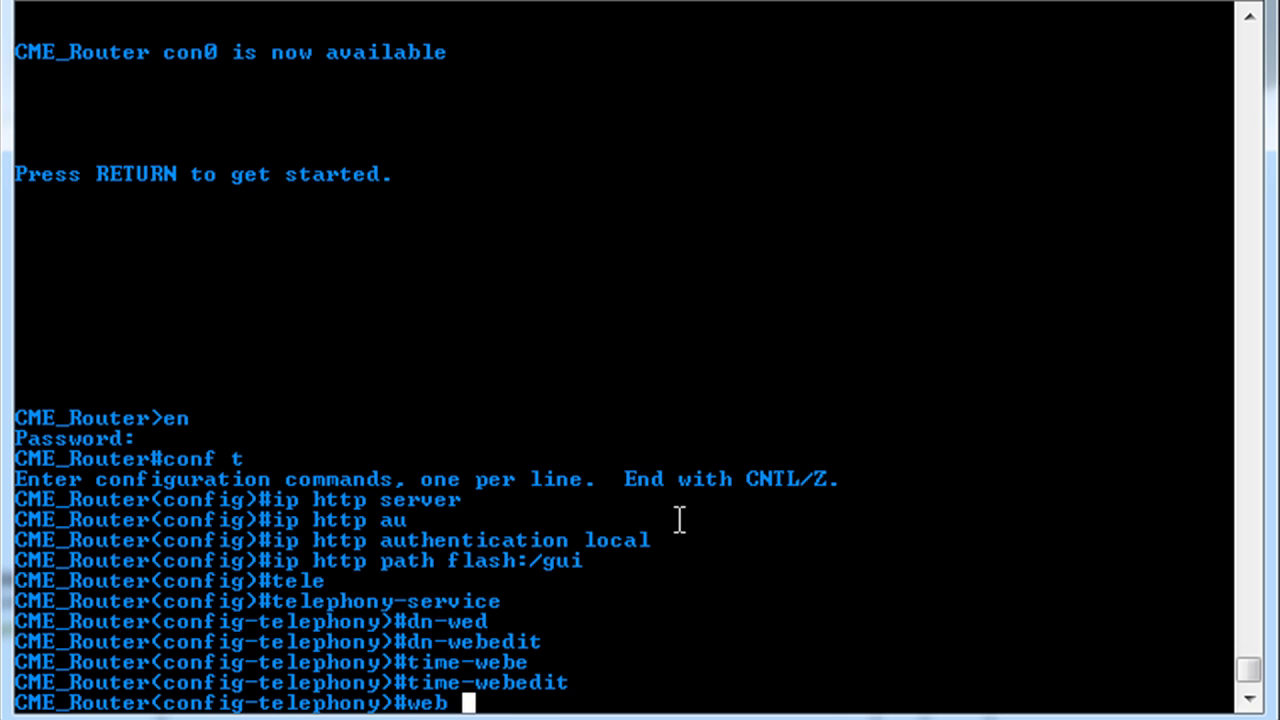
{"action": "type", "text": "admin ?"}
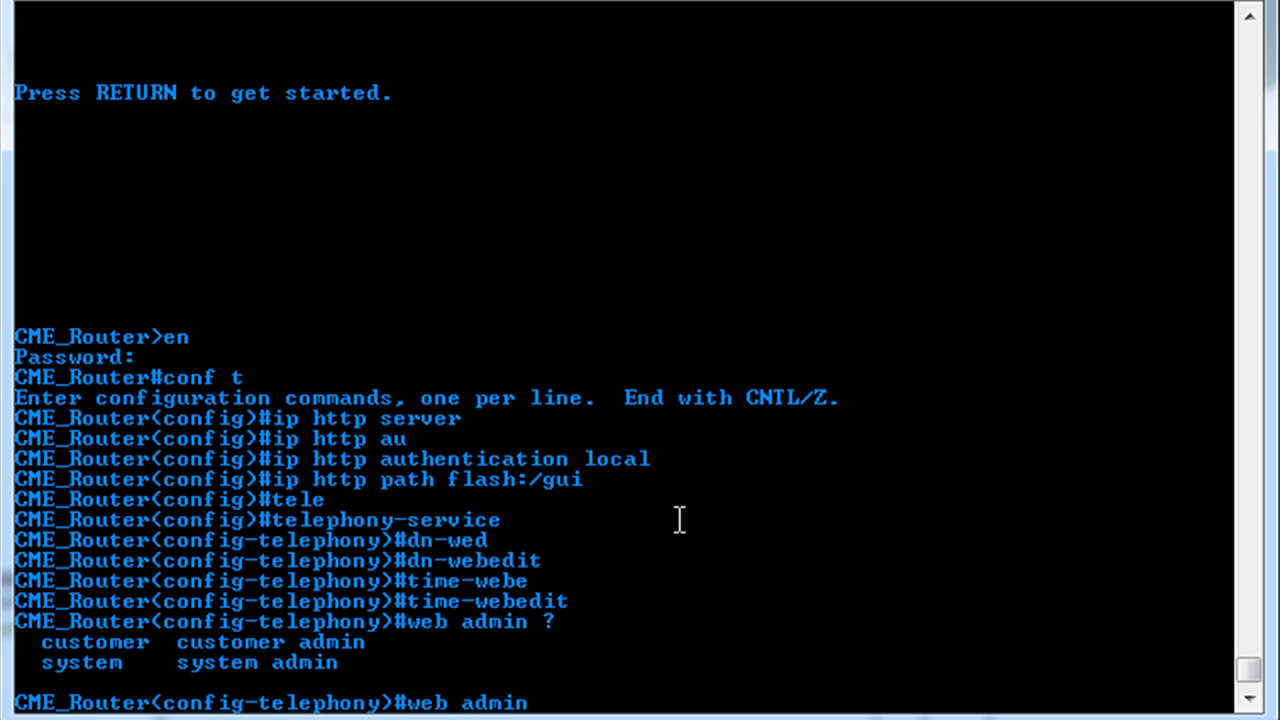
{"action": "type", "text": "syste"}
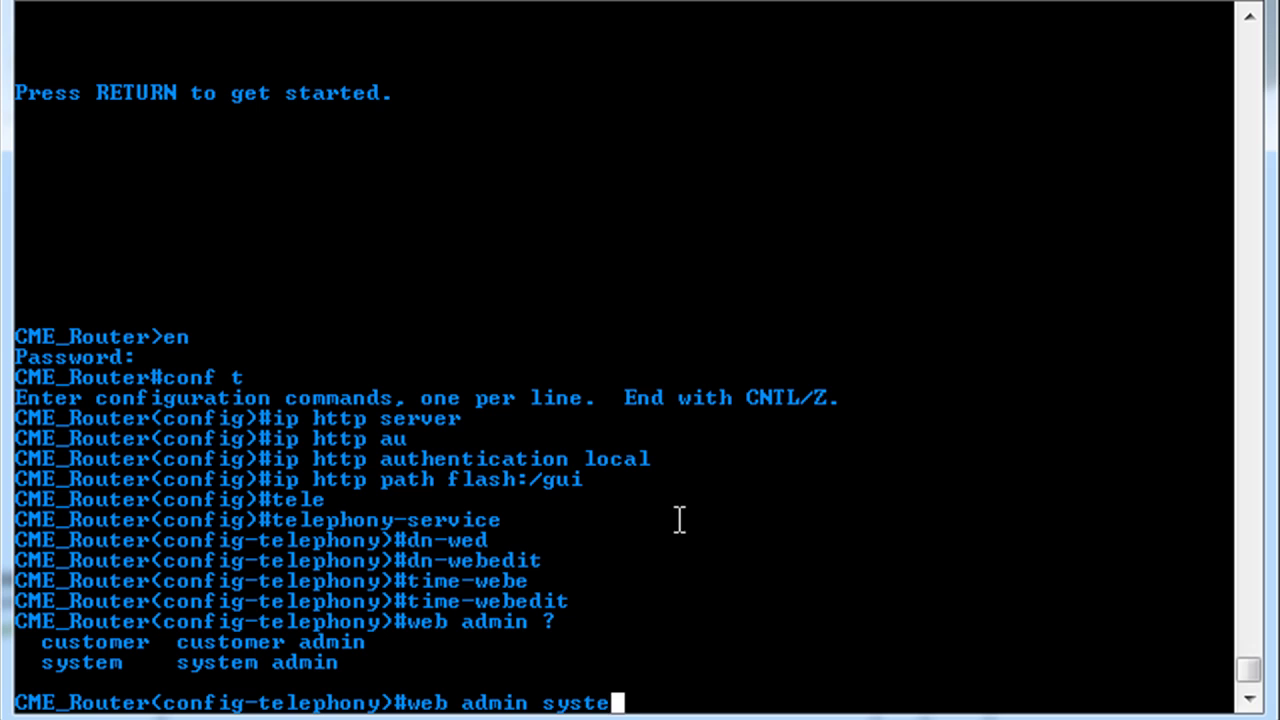
{"action": "type", "text": "m na"}
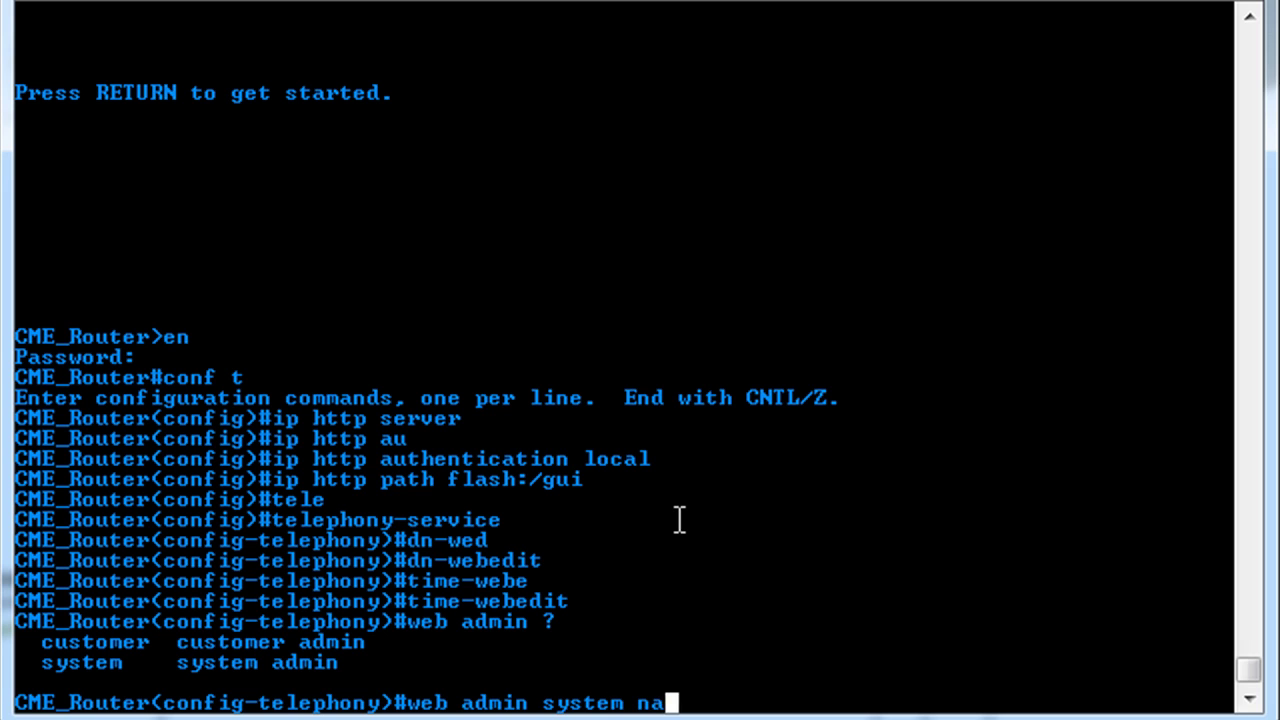
{"action": "type", "text": "me voicemail"}
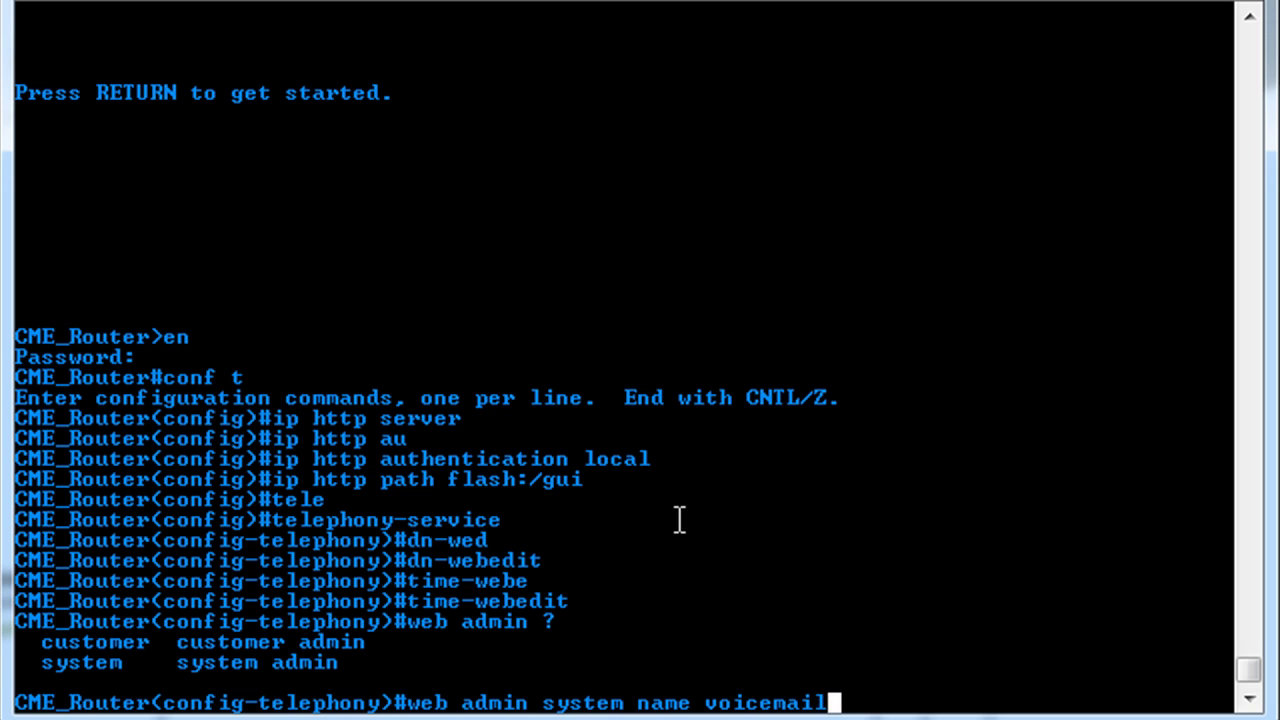
{"action": "type", "text": " se"}
{"action": "key", "text": "BackSpace"}
{"action": "key", "text": "BackSpace"}
{"action": "type", "text": "?"}
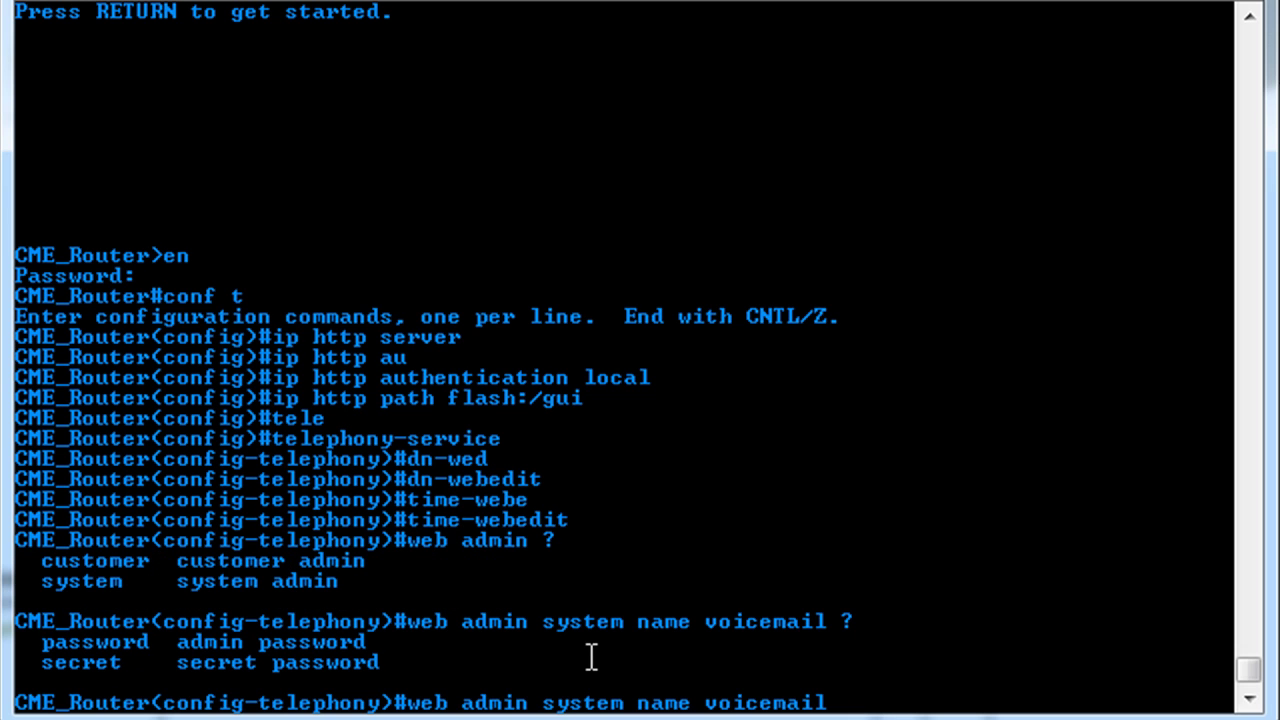
{"action": "type", "text": "secu"}
{"action": "type", "text": "ret "}
{"action": "type", "text": "?"}
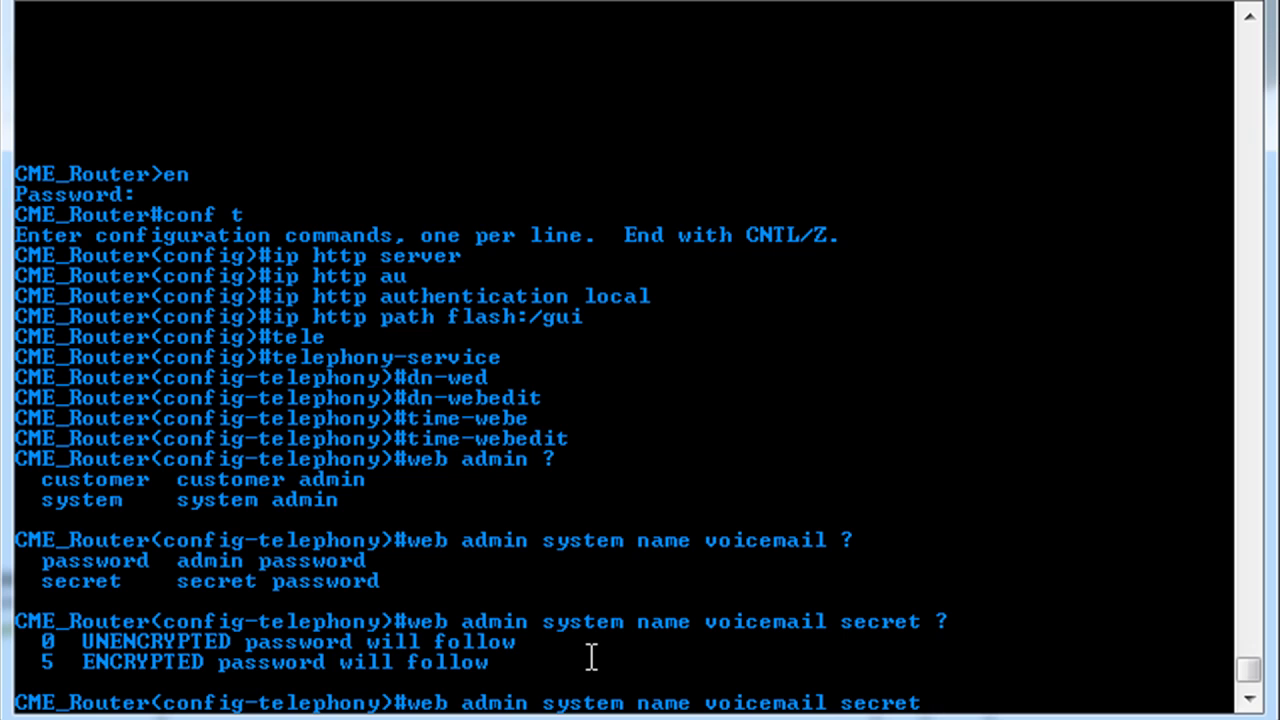
{"action": "type", "text": "0 cisco"}
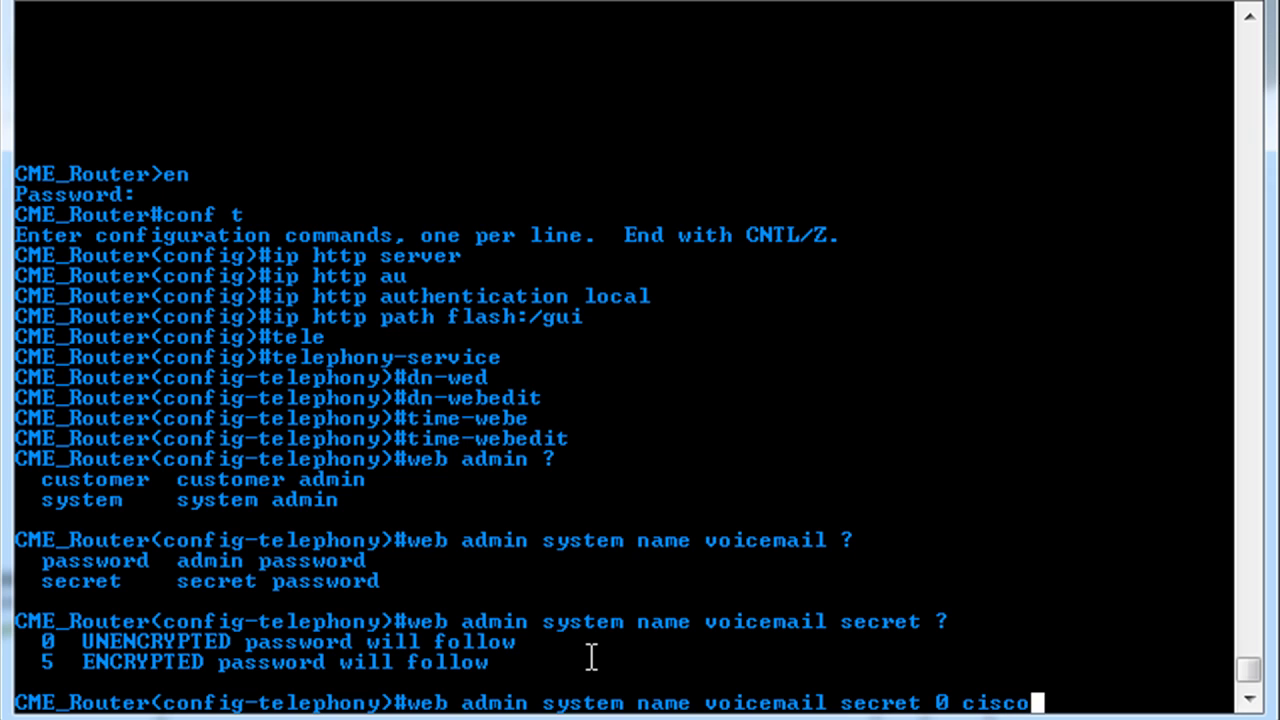
{"action": "key", "text": "Return"}
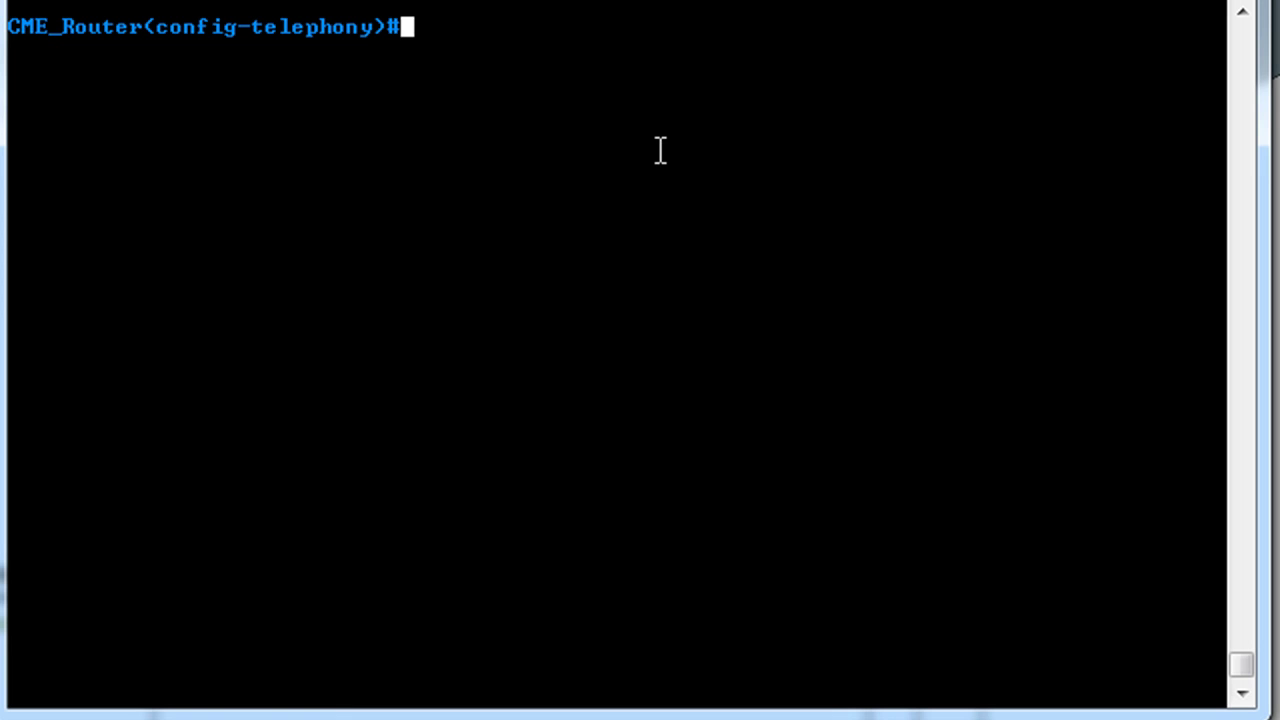
- Return to privileged mode, run 'sh ip int br' and highlight the down Service-Engine0/0 row
{"action": "key", "text": "ctrl+z"}
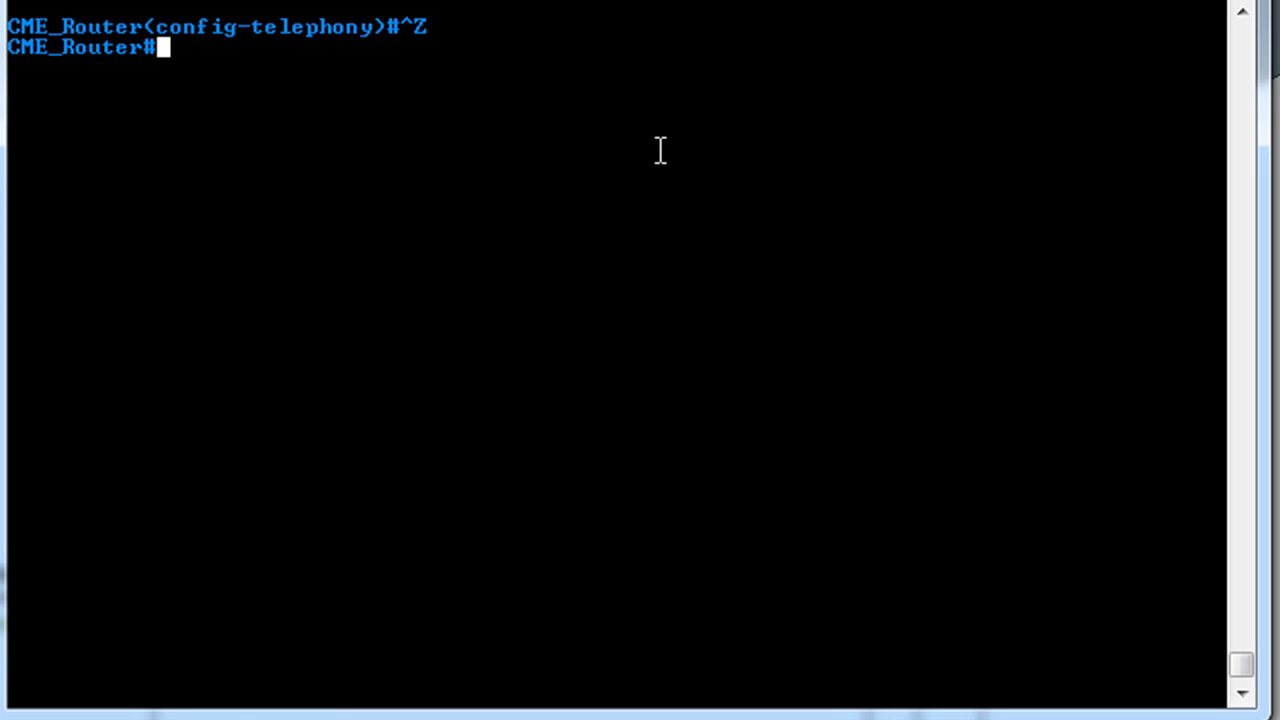
{"action": "type", "text": "sh ip int br"}
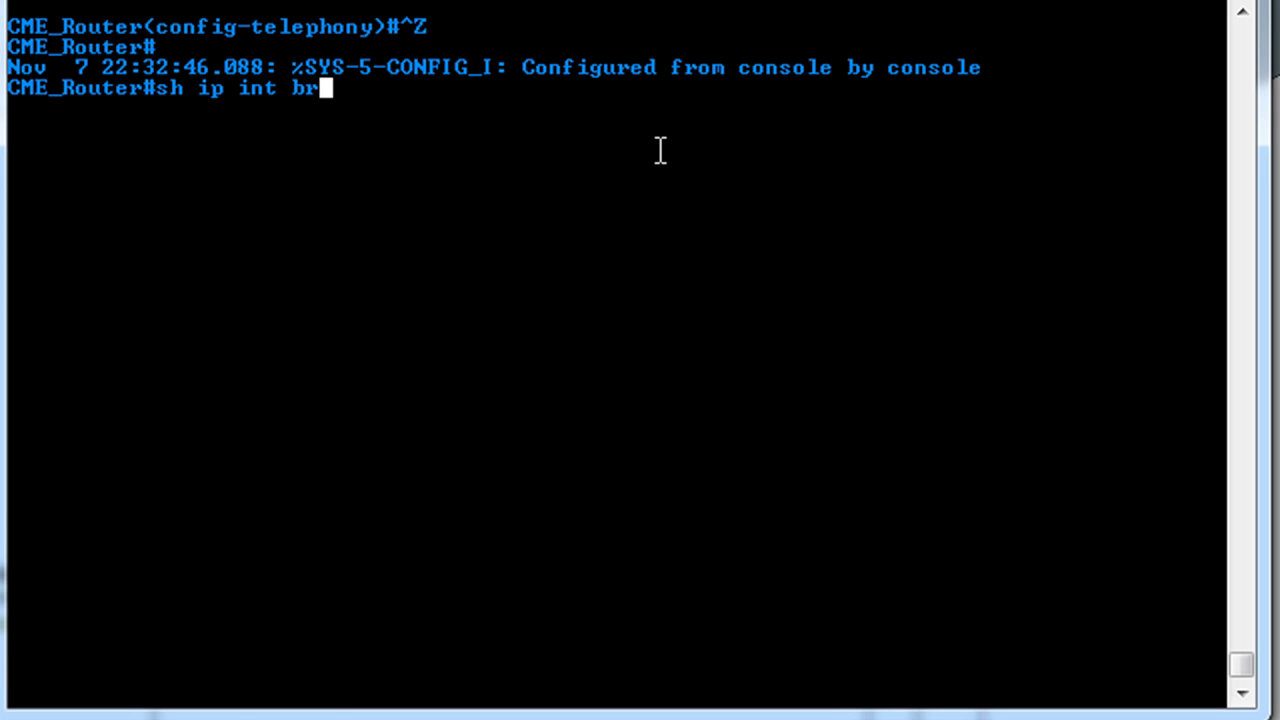
{"action": "key", "text": "Return"}
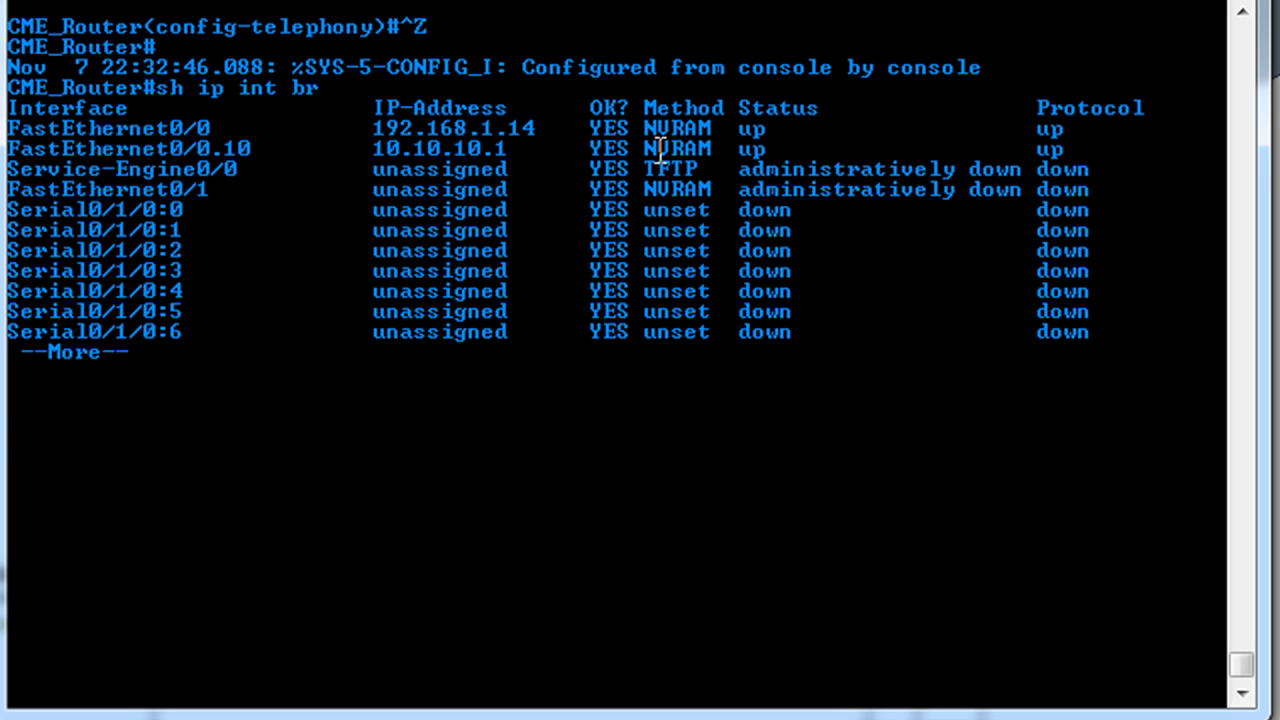
{"action": "key", "text": "space"}
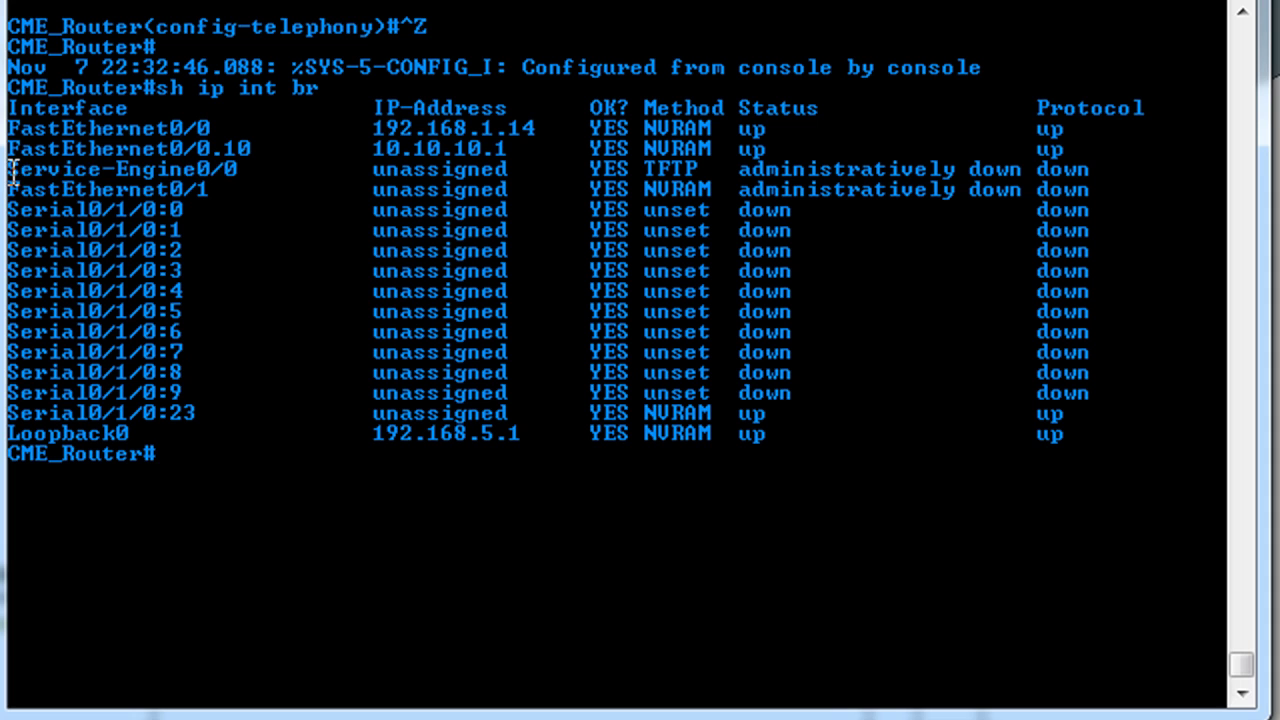
{"action": "left_click_drag", "start_coordinate": [10, 172], "coordinate": [283, 177]}
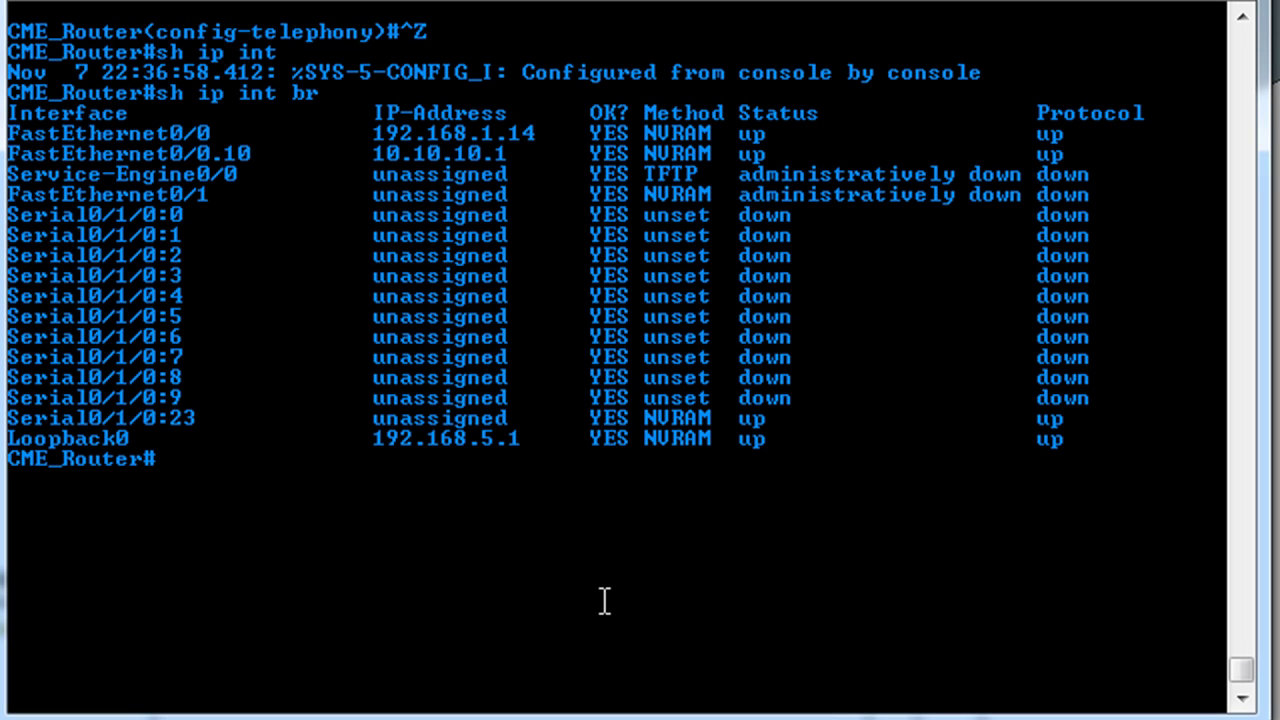
- Enter configuration mode and select interface Service-Engine 0/0
{"action": "type", "text": "conf t"}
{"action": "key", "text": "Return"}
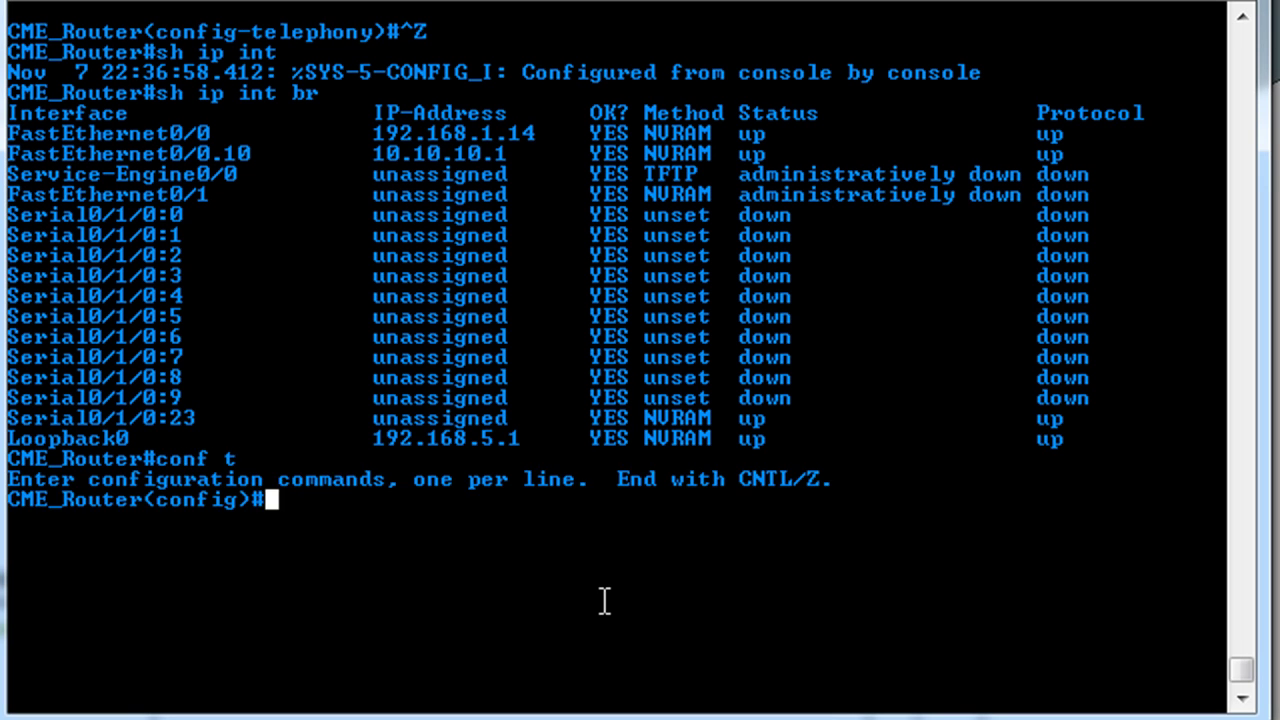
{"action": "type", "text": "int service-en"}
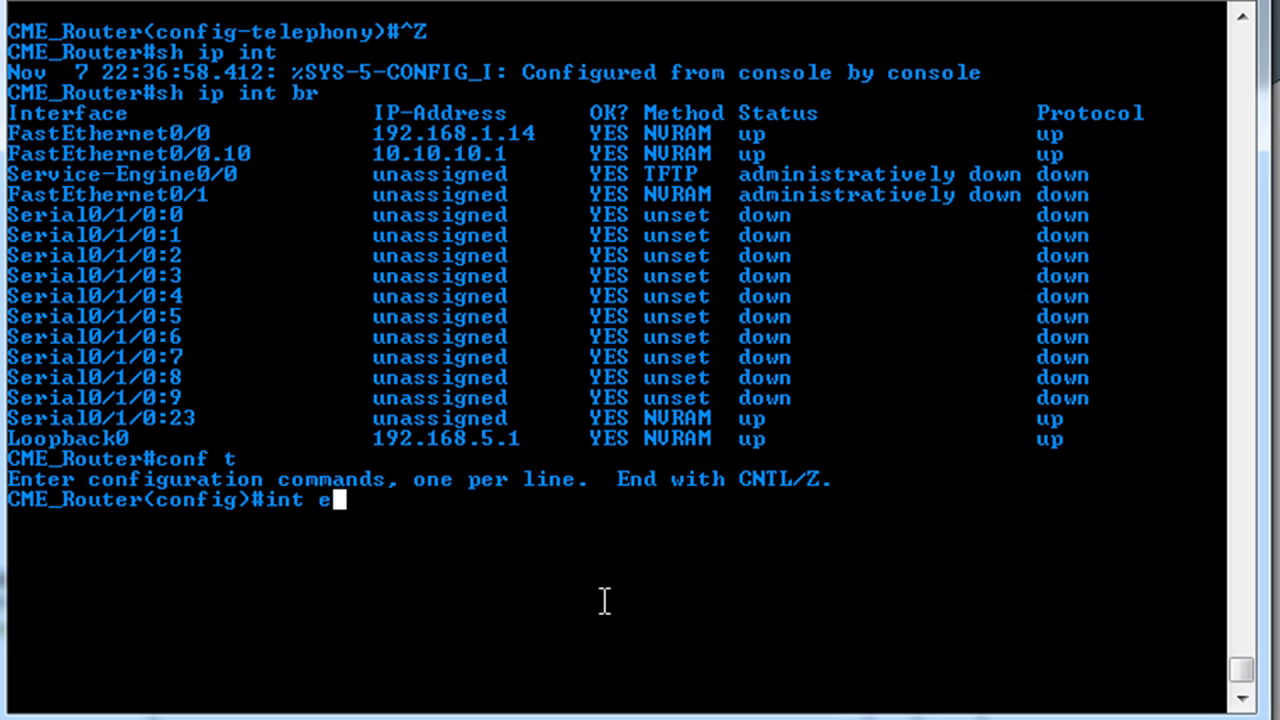
{"action": "type", "text": "gine -0"}
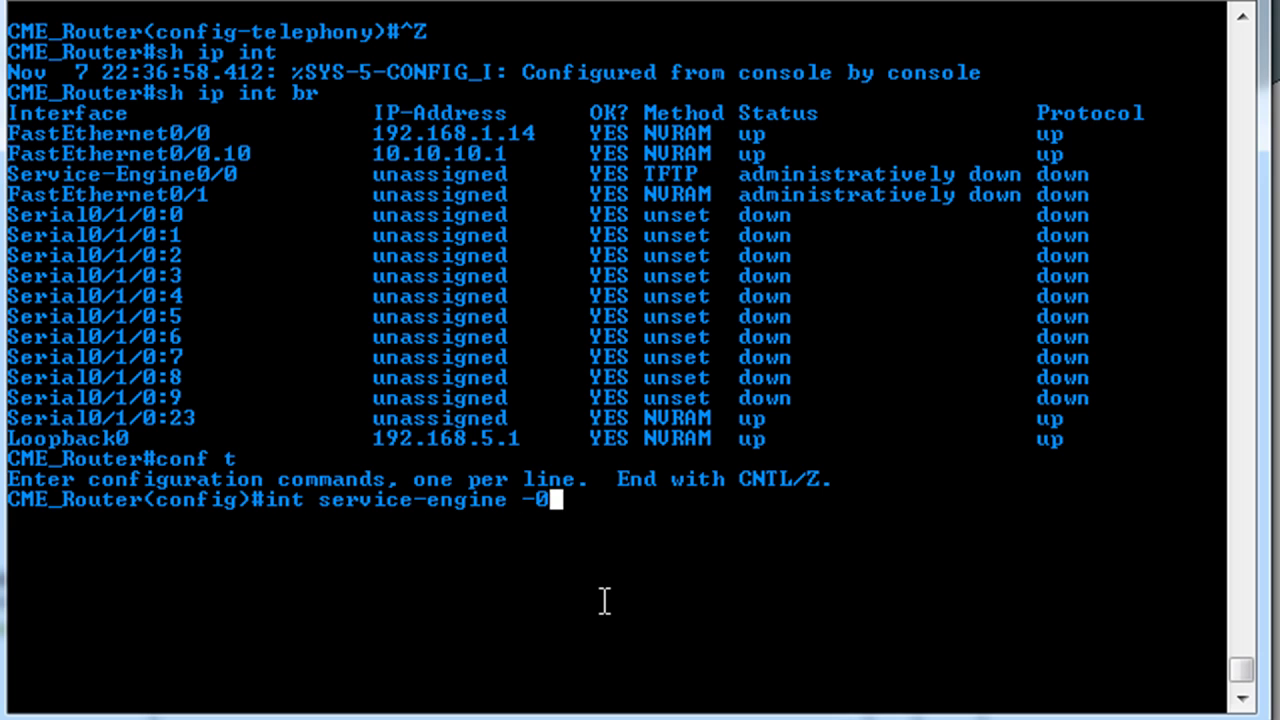
{"action": "key", "text": "BackSpace"}
{"action": "key", "text": "BackSpace"}
{"action": "type", "text": "0/0"}
{"action": "key", "text": "Return"}
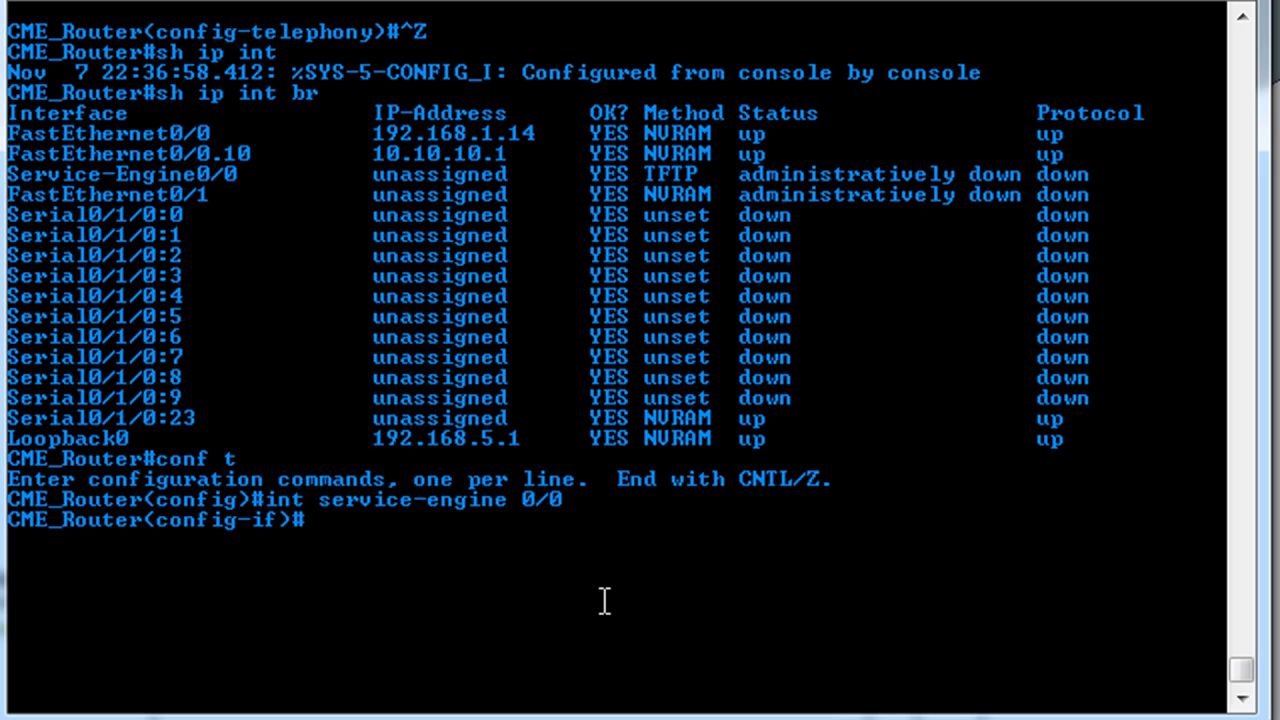
- Use ip unnumbered loopback0, module address 192.168.5.2 255.255.255.252 and default gateway 192.168.5.1
{"action": "type", "text": "ip un"}
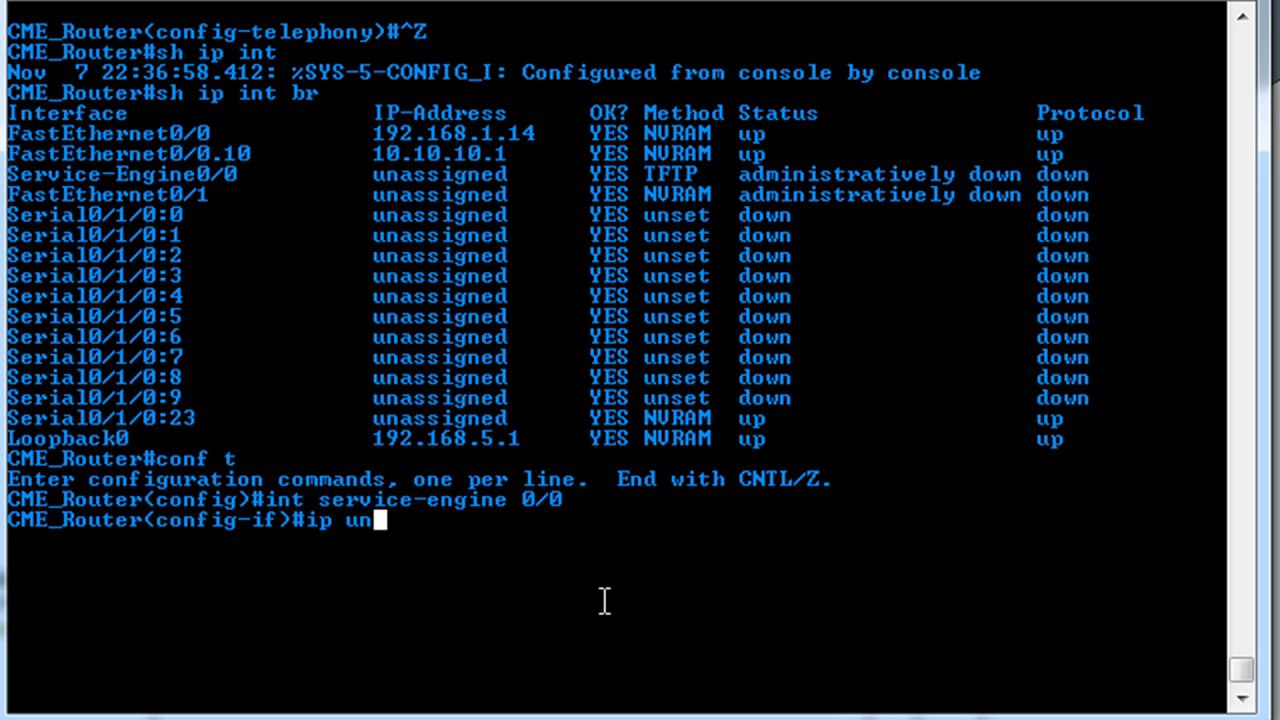
{"action": "type", "text": "num"}
{"action": "key", "text": "Tab"}
{"action": "type", "text": "l"}
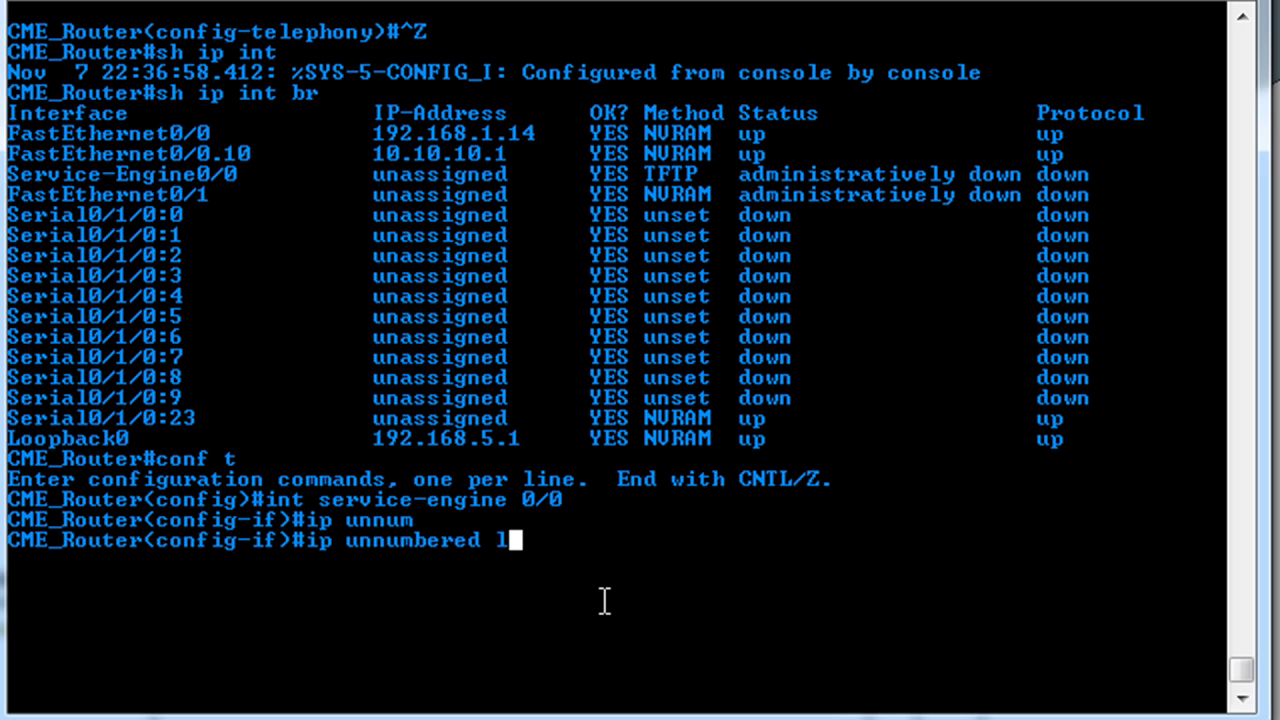
{"action": "type", "text": "oopback0"}
{"action": "key", "text": "Return"}
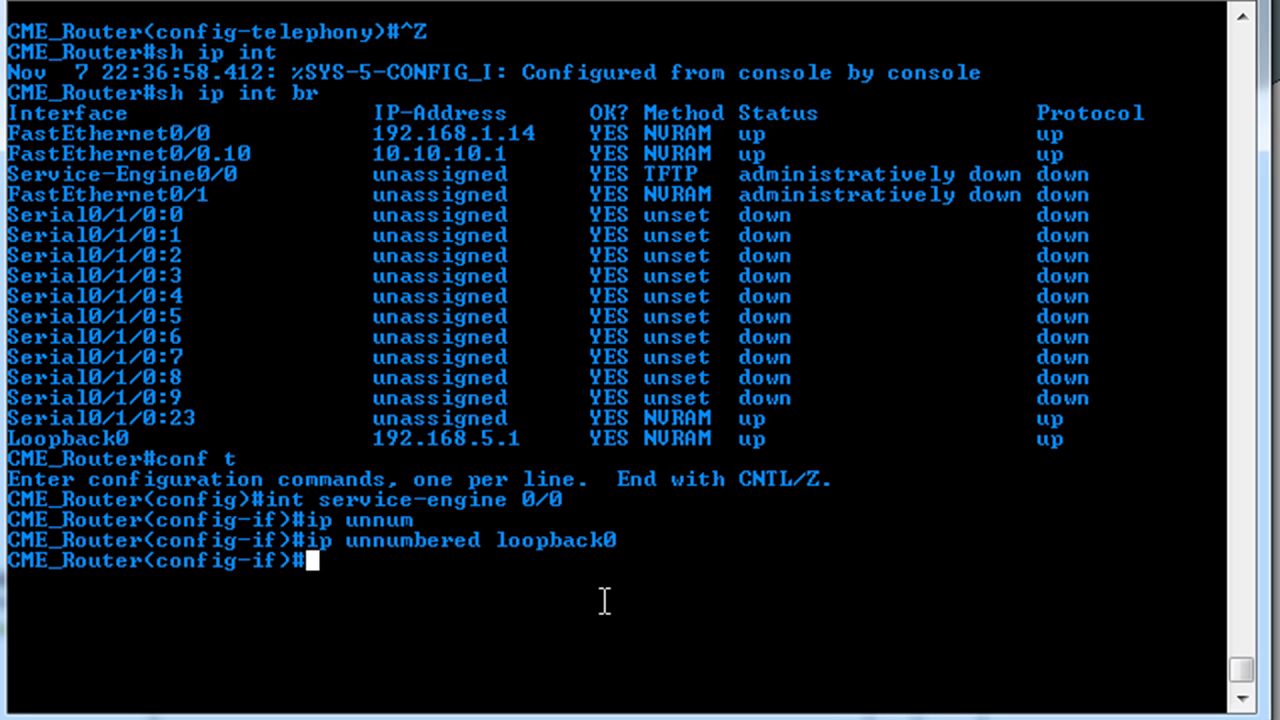
{"action": "type", "text": "service-mod"}
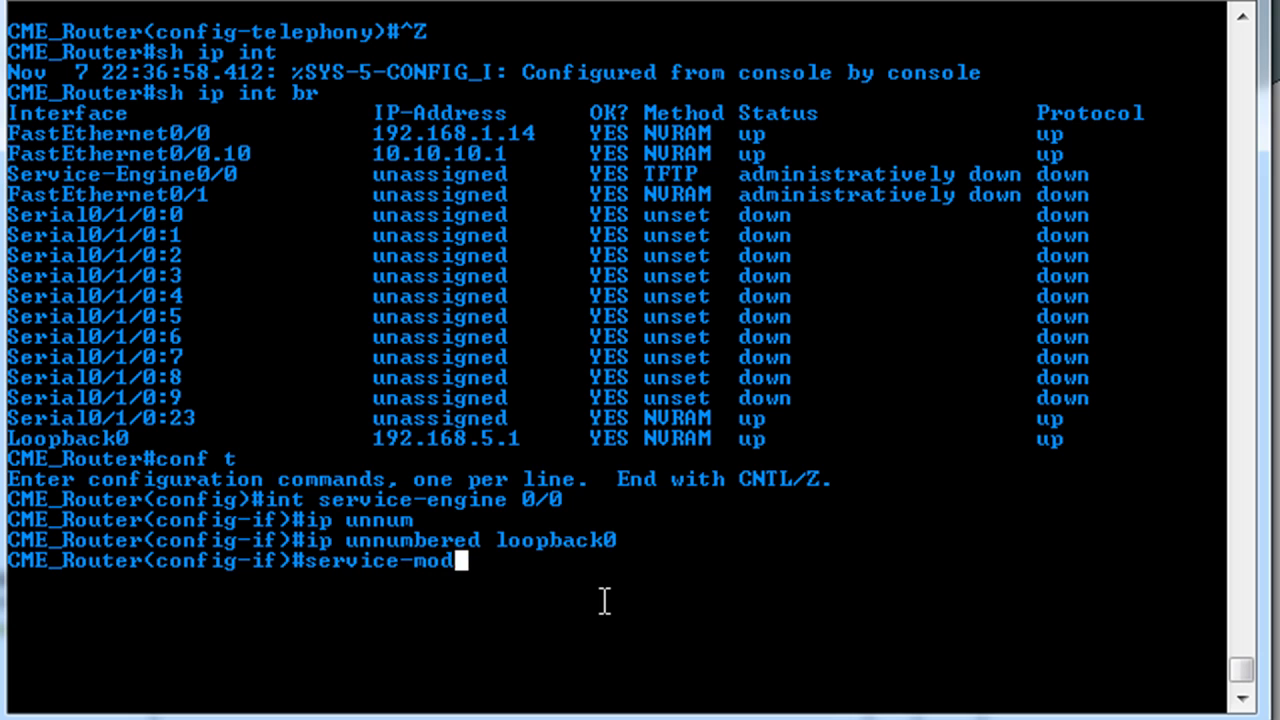
{"action": "type", "text": "ule ip ad"}
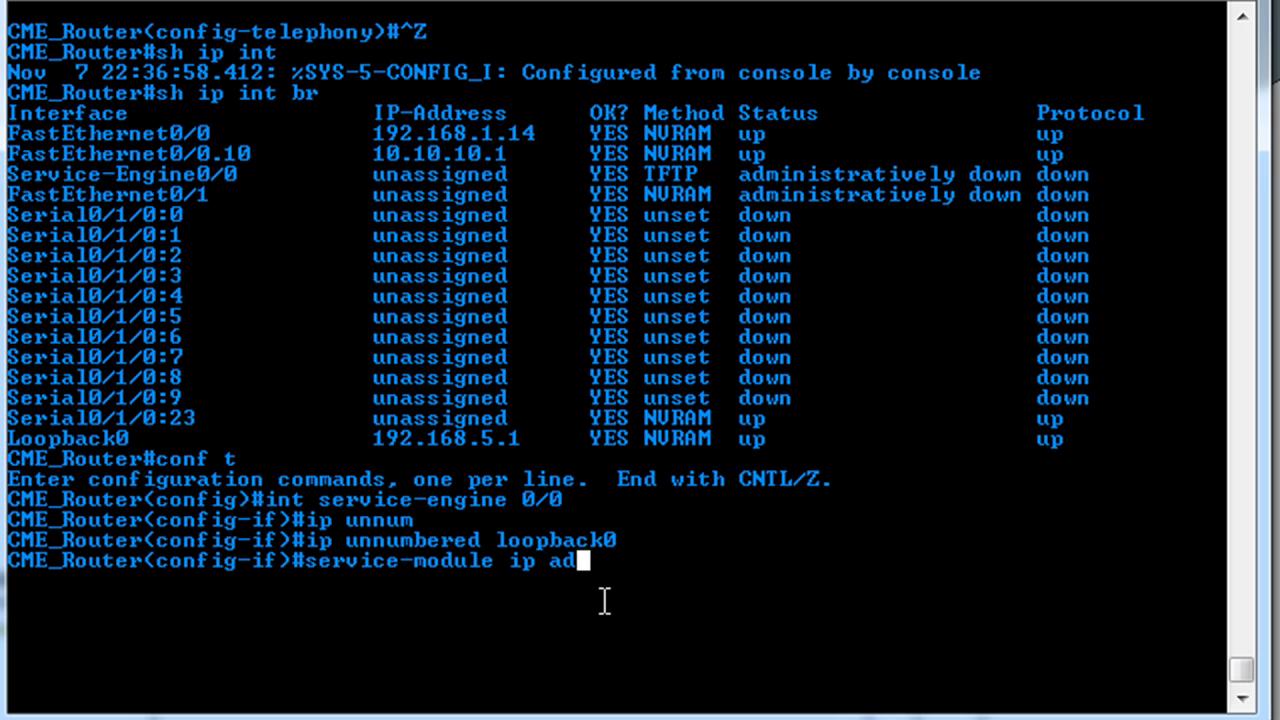
{"action": "type", "text": "dress 192.168.2"}
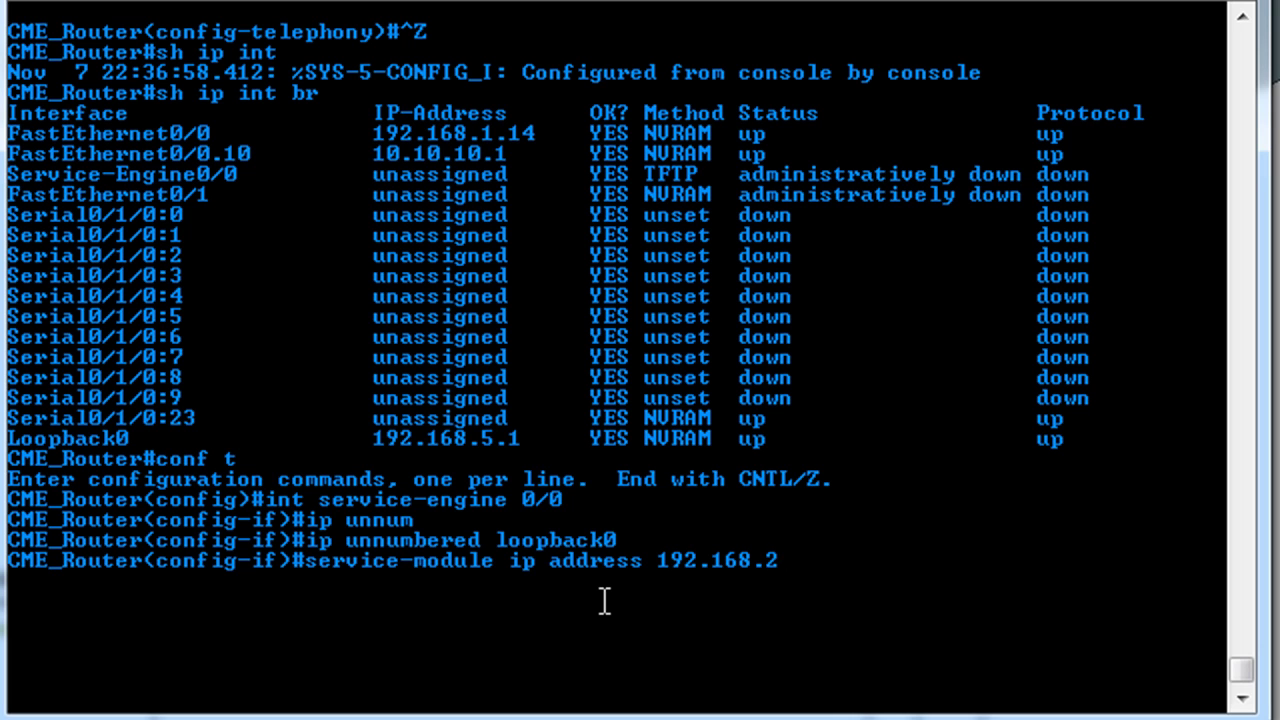
{"action": "key", "text": "BackSpace"}
{"action": "type", "text": "5.2 25"}
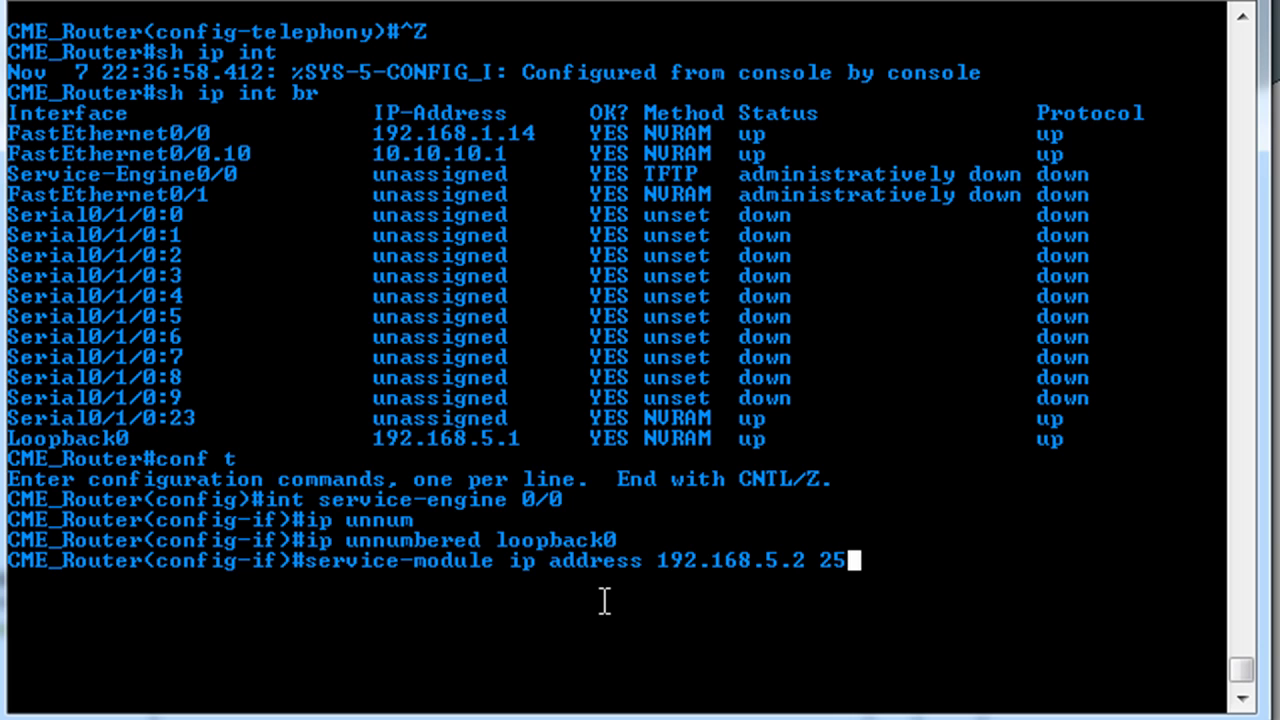
{"action": "type", "text": "5.255.255.252"}
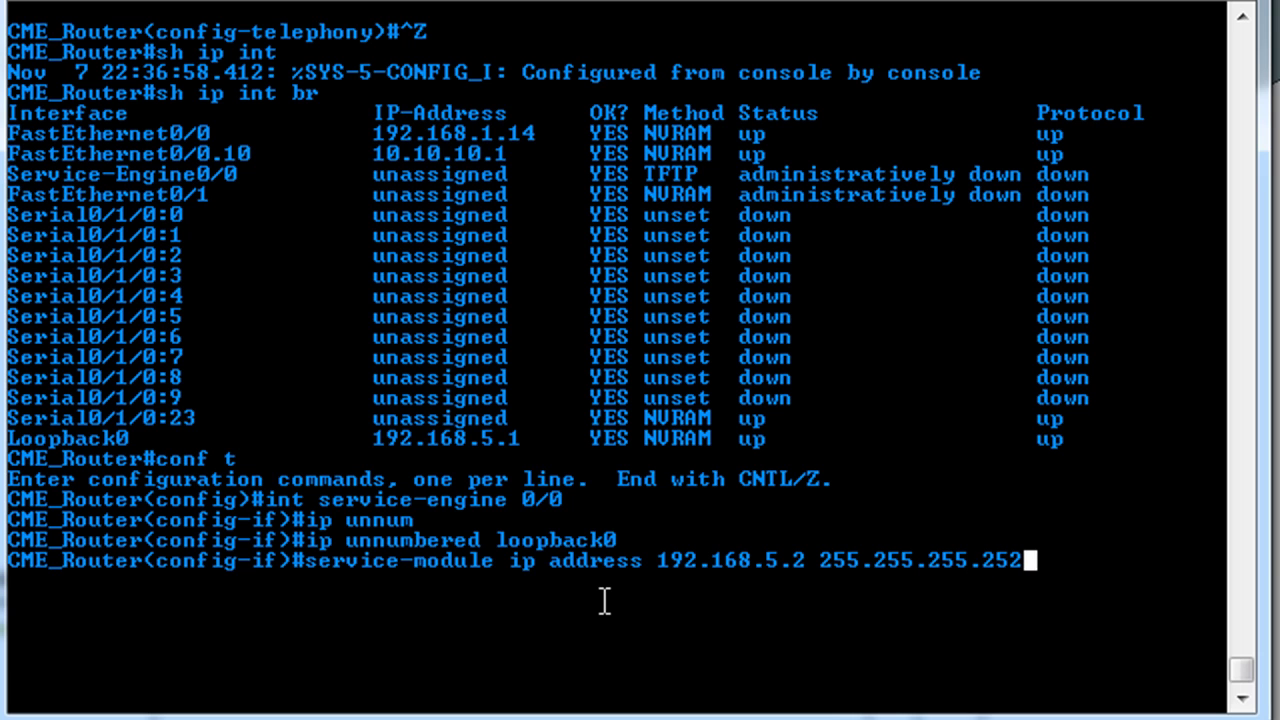
{"action": "key", "text": "Return"}
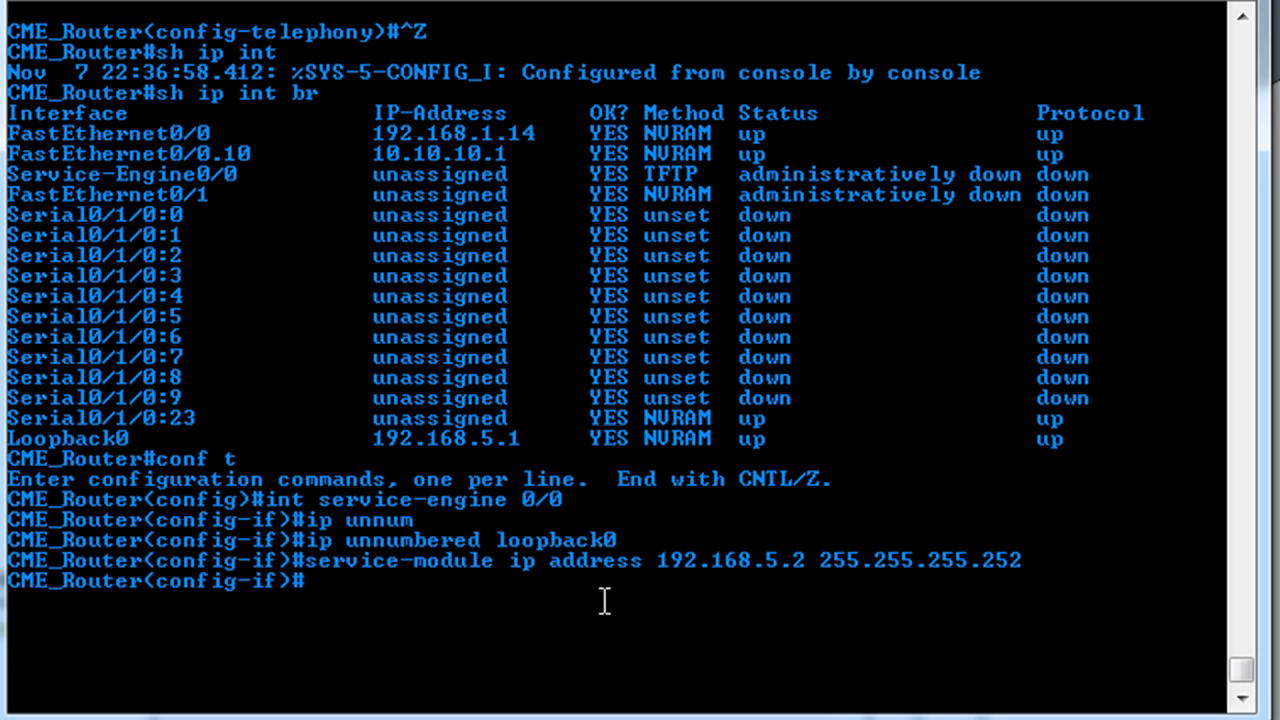
{"action": "type", "text": "service"}
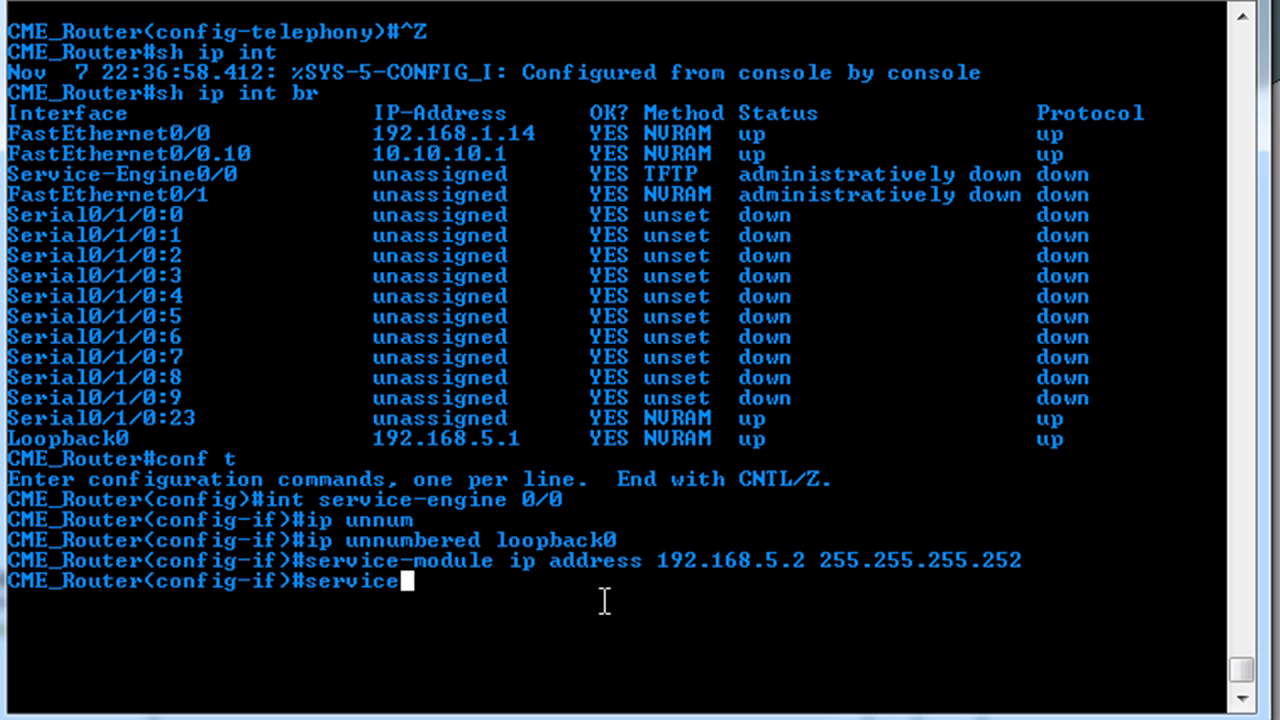
{"action": "type", "text": "-module "}
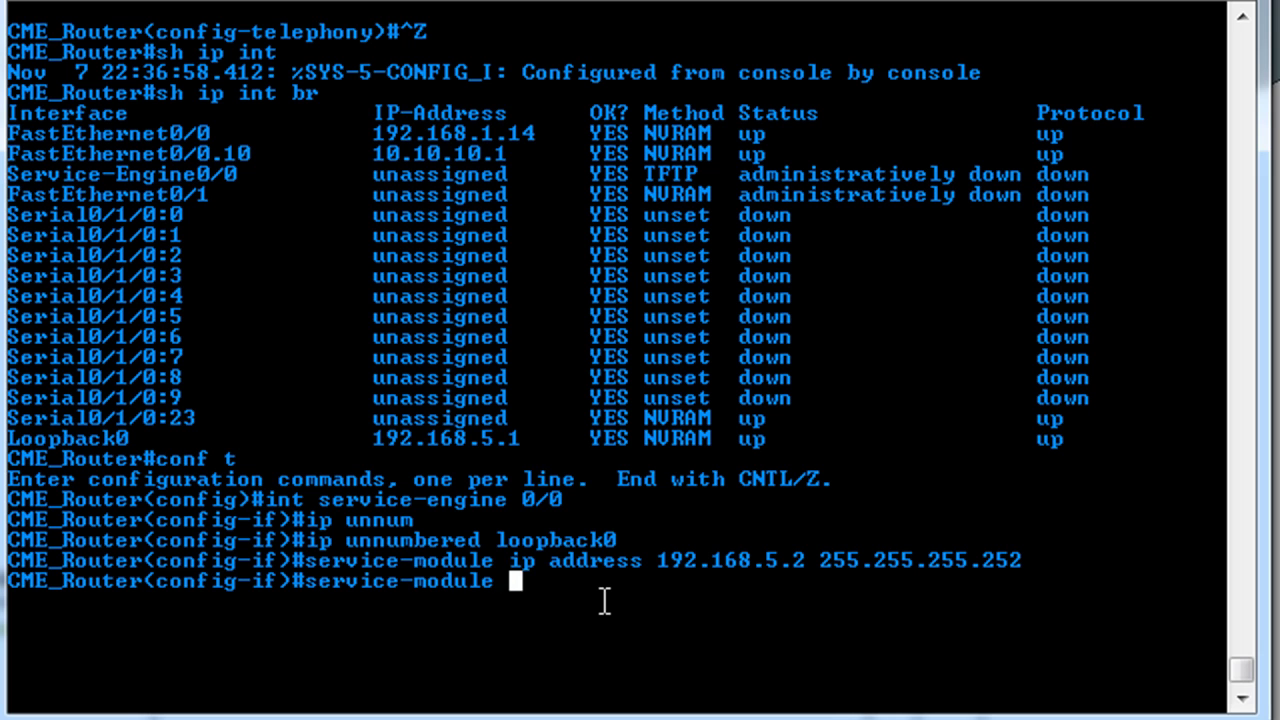
{"action": "type", "text": "ip de"}
{"action": "key", "text": "Tab"}
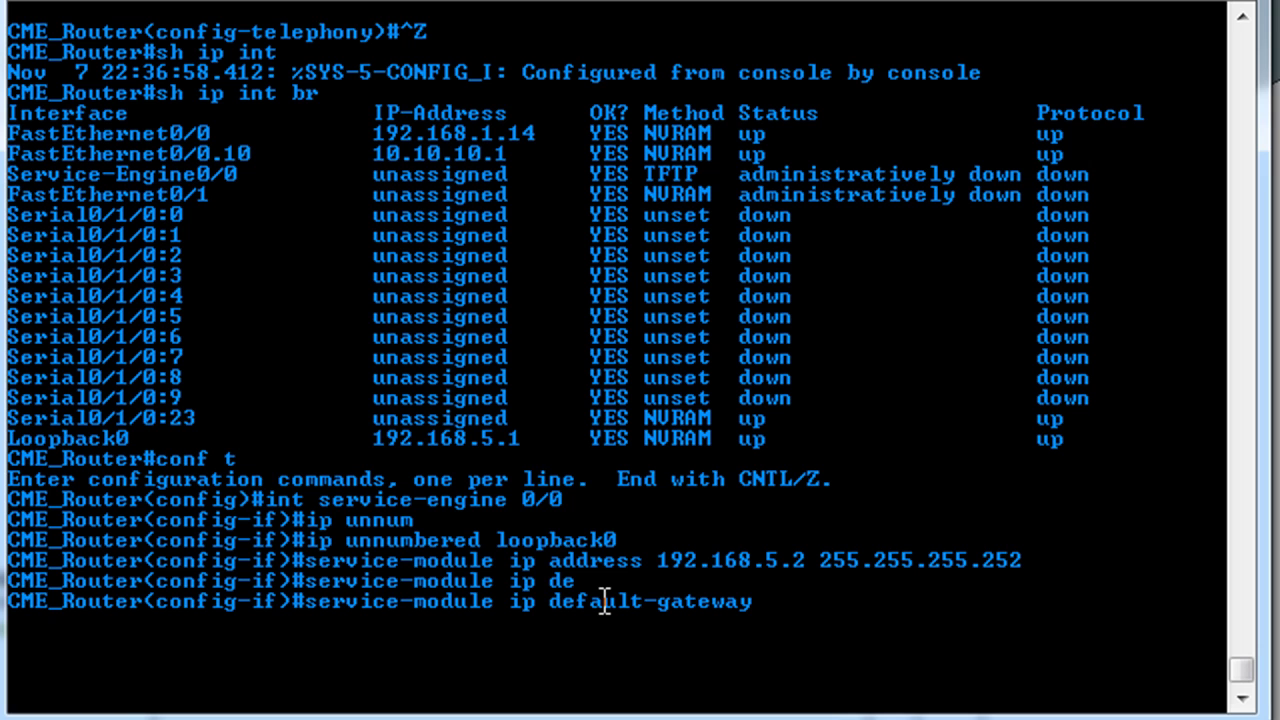
{"action": "type", "text": "192.1"}
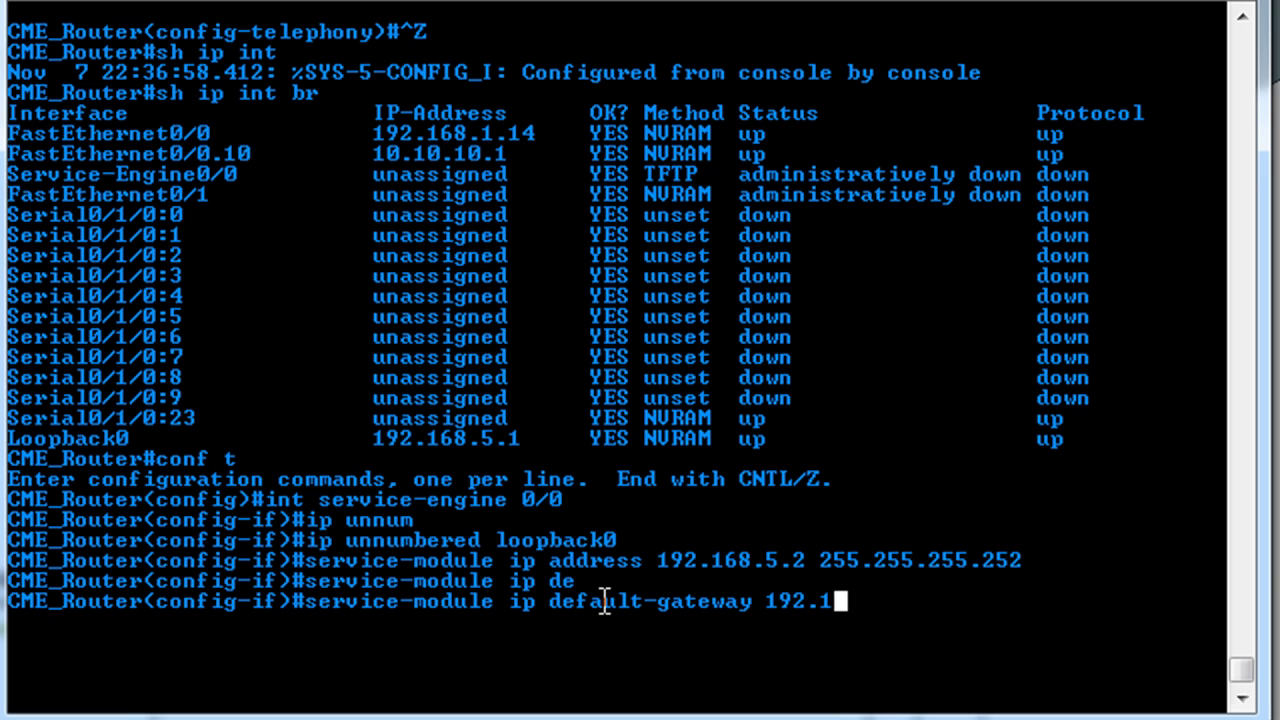
{"action": "type", "text": "68.5.1"}
{"action": "key", "text": "Return"}
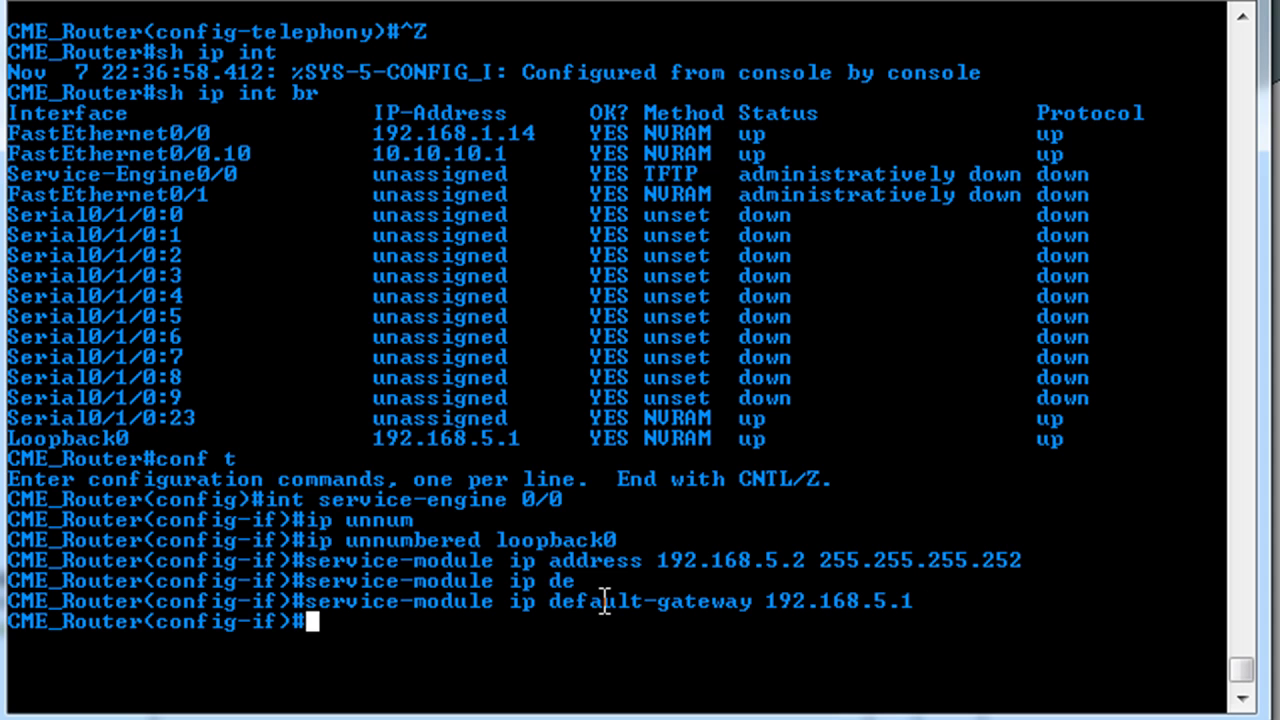
- Bring the Service-Engine interface up with 'no shut' and exit interface configuration
{"action": "type", "text": "not shut"}
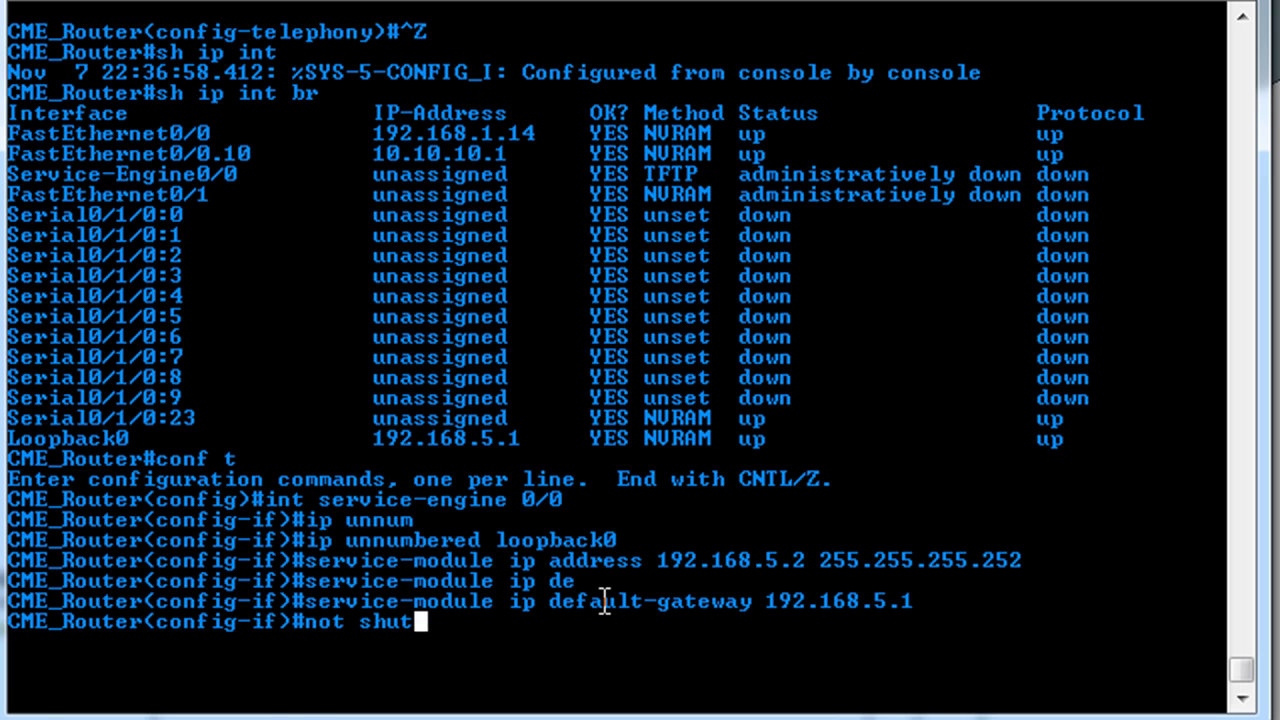
{"action": "key", "text": "Return"}
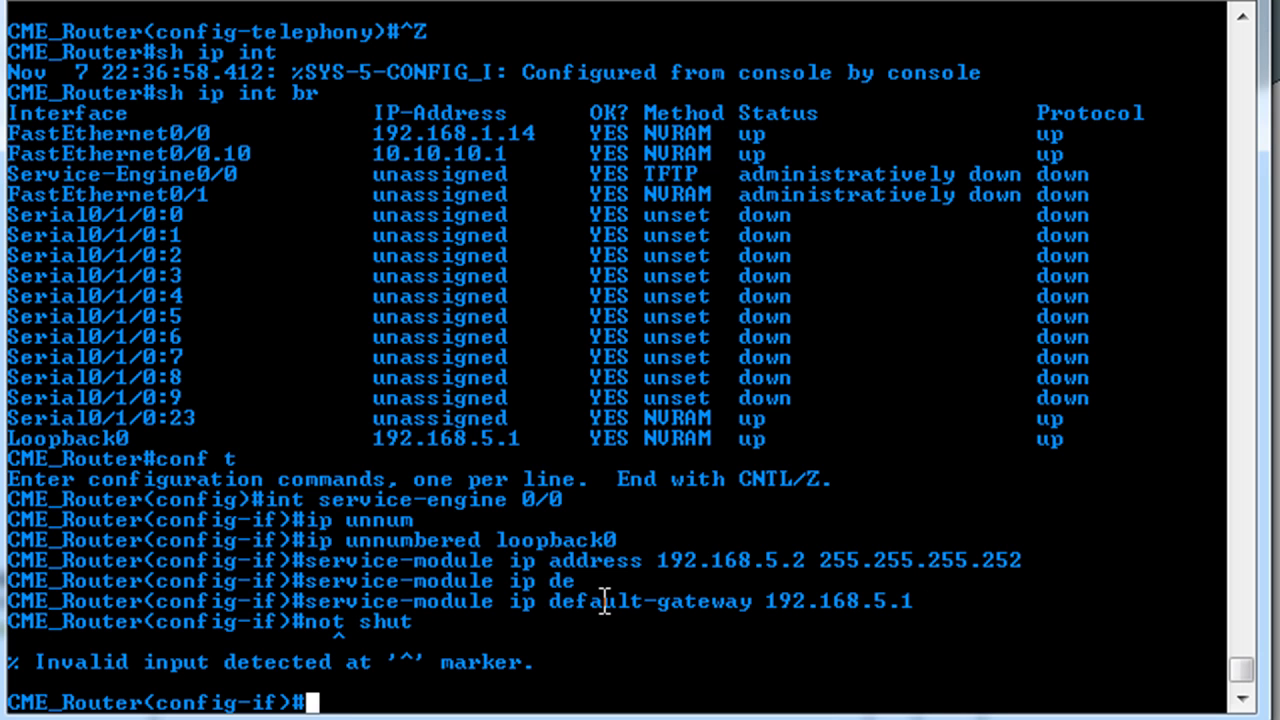
{"action": "type", "text": "no shut"}
{"action": "key", "text": "Return"}
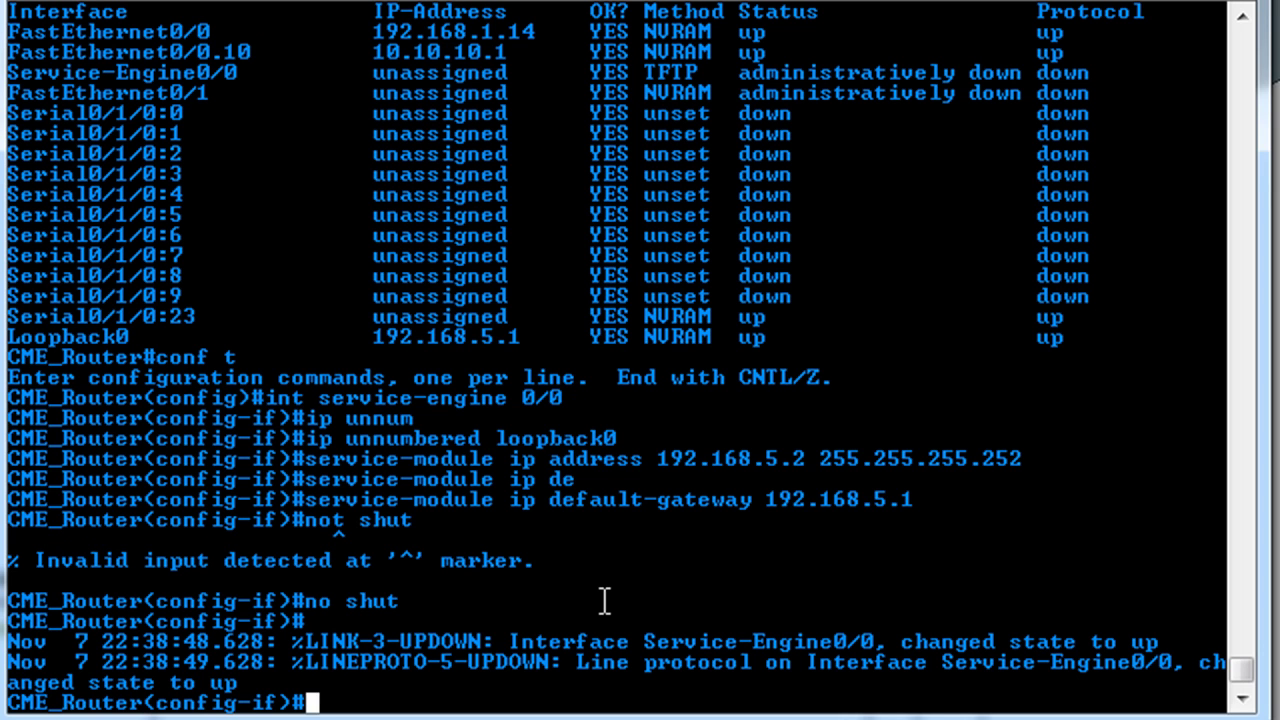
{"action": "type", "text": "e"}
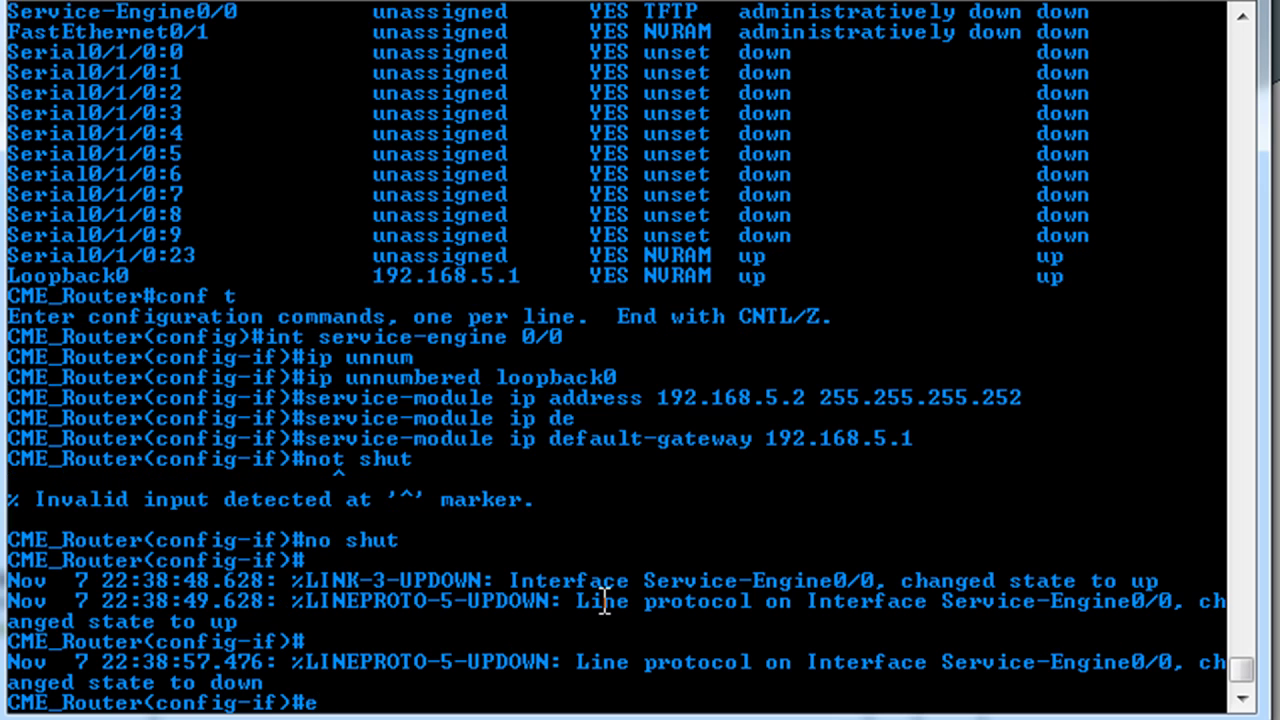
{"action": "type", "text": "xit"}
{"action": "key", "text": "Return"}
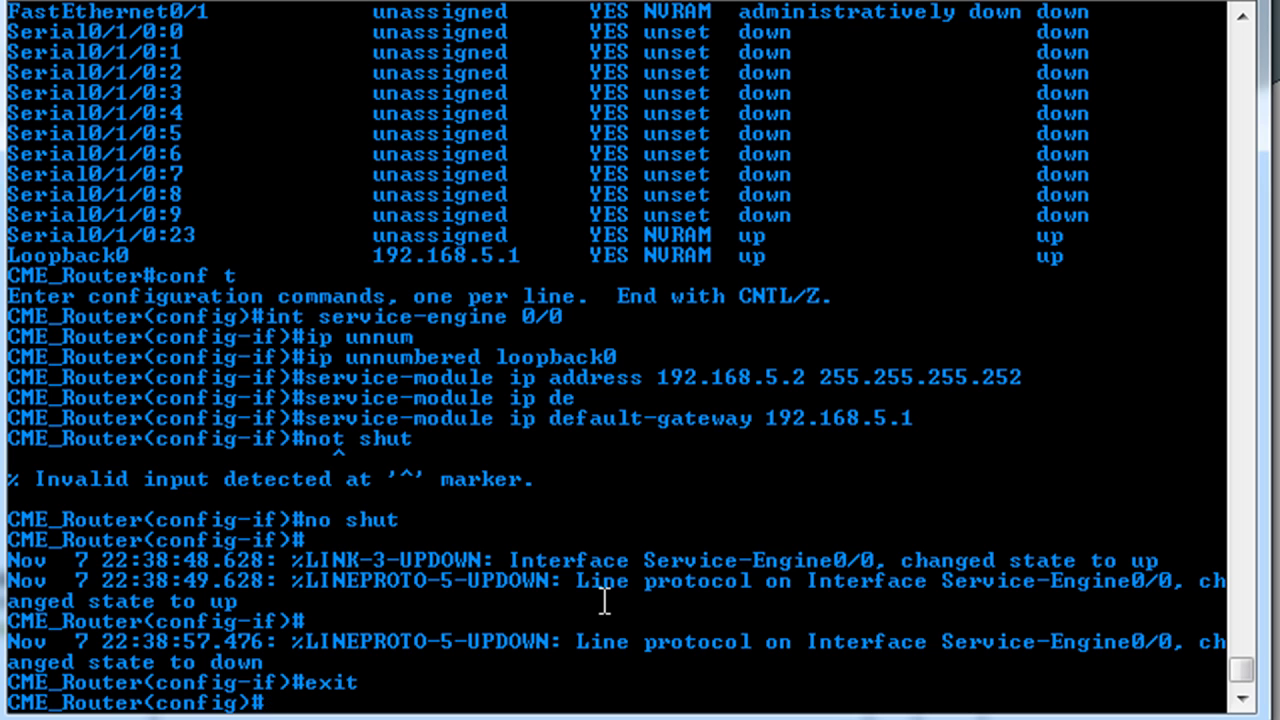
- Enter 'ip route 192.168.5.2 255.255.255.255 service-Engine 0/0' in global configuration
{"action": "type", "text": "ip route "}
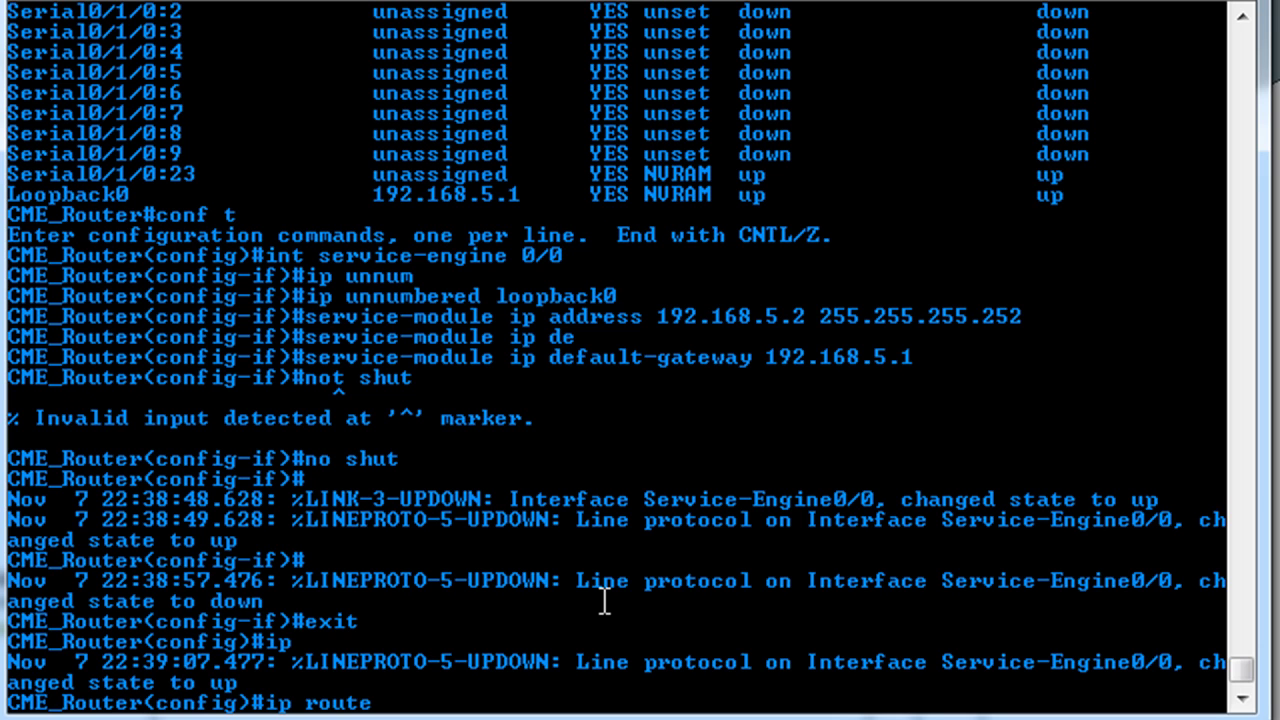
{"action": "type", "text": "192.168.5.2"}
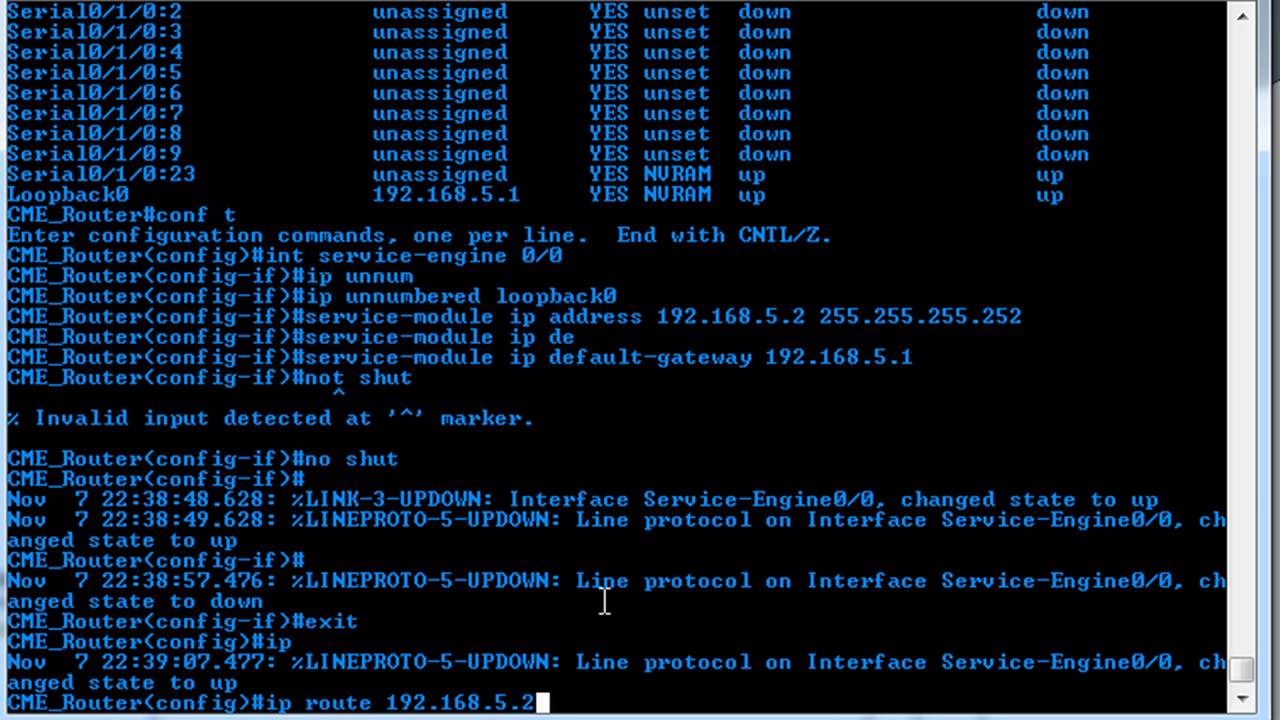
{"action": "type", "text": " 255."}
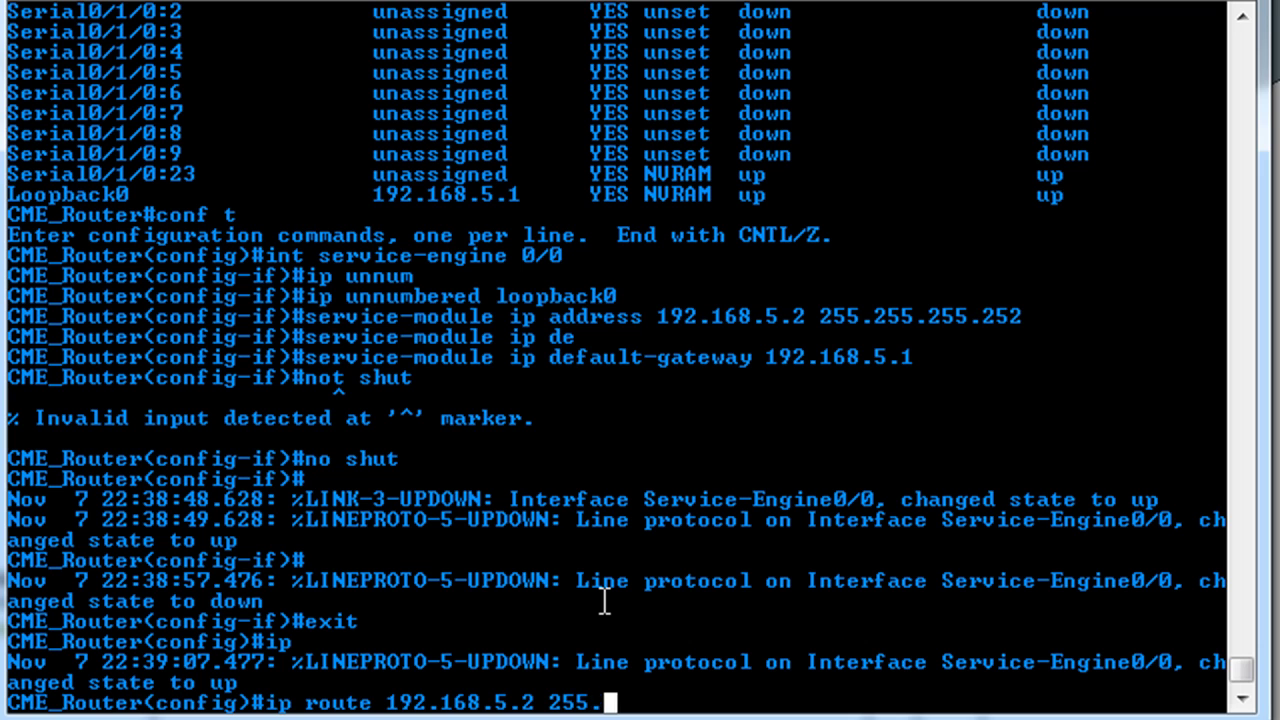
{"action": "type", "text": "255.255.255"}
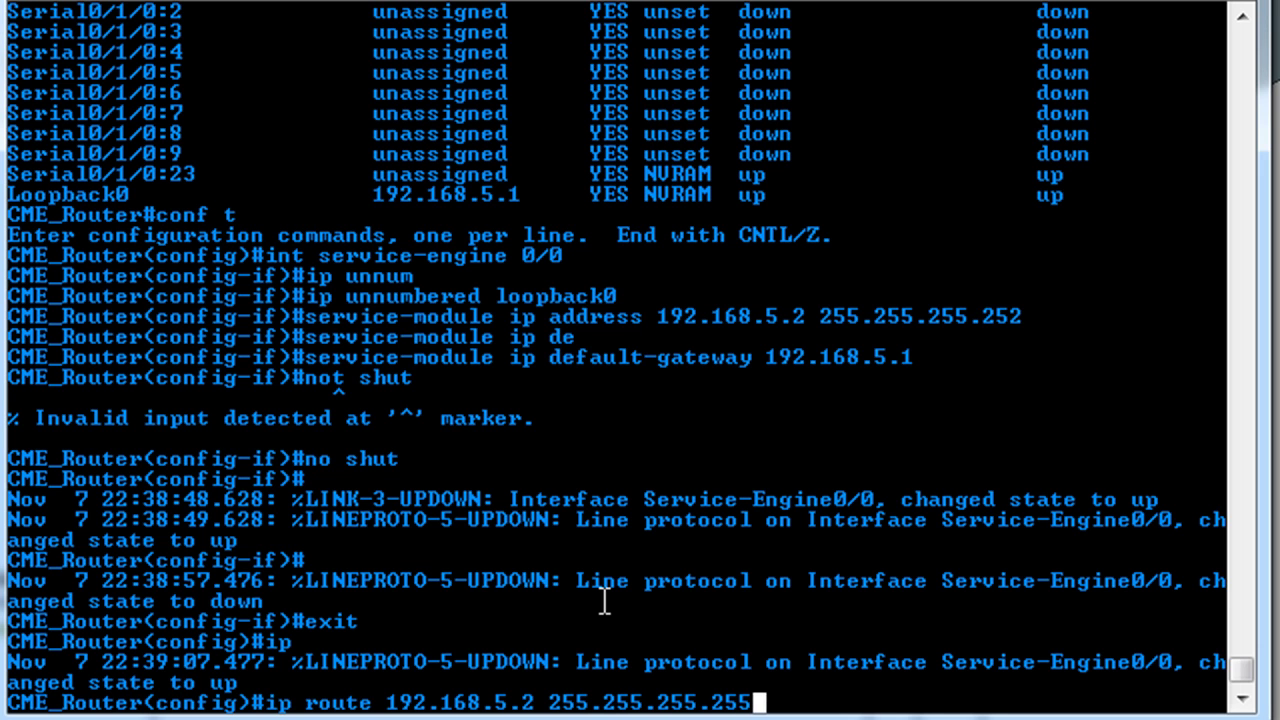
{"action": "type", "text": " ser"}
{"action": "key", "text": "Tab"}
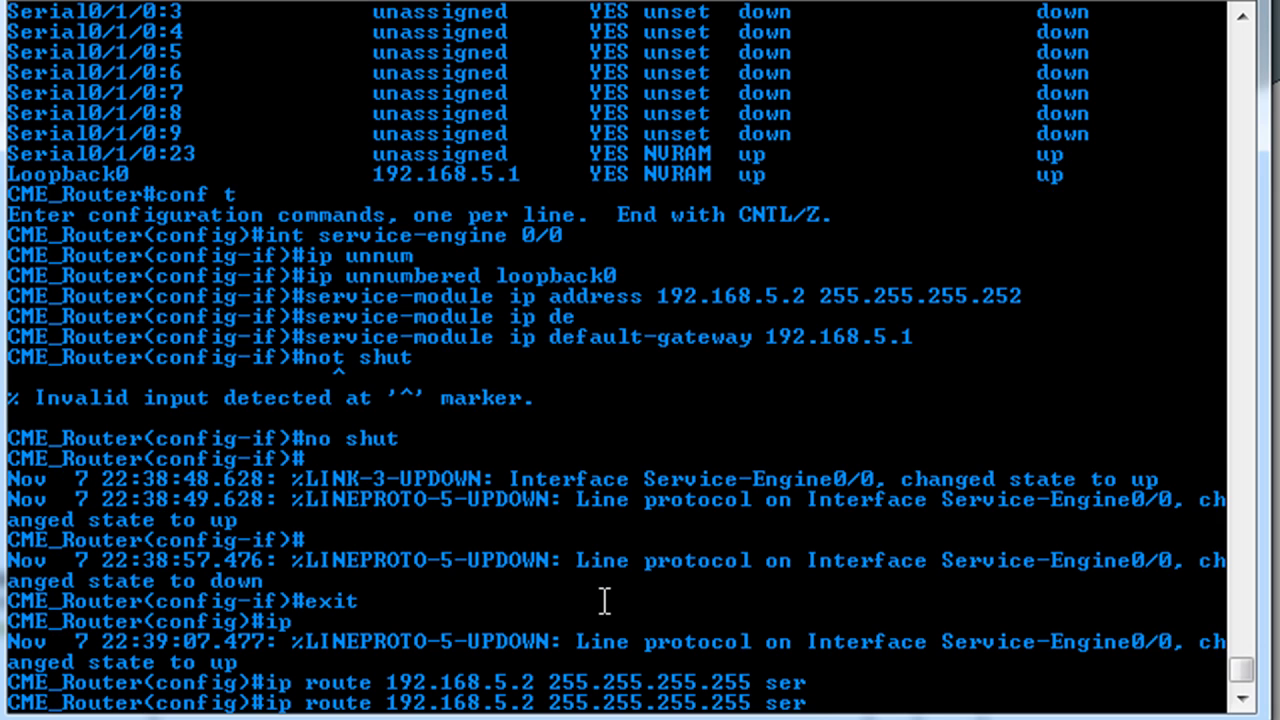
{"action": "type", "text": "v"}
{"action": "key", "text": "Tab"}
{"action": "type", "text": "0/0"}
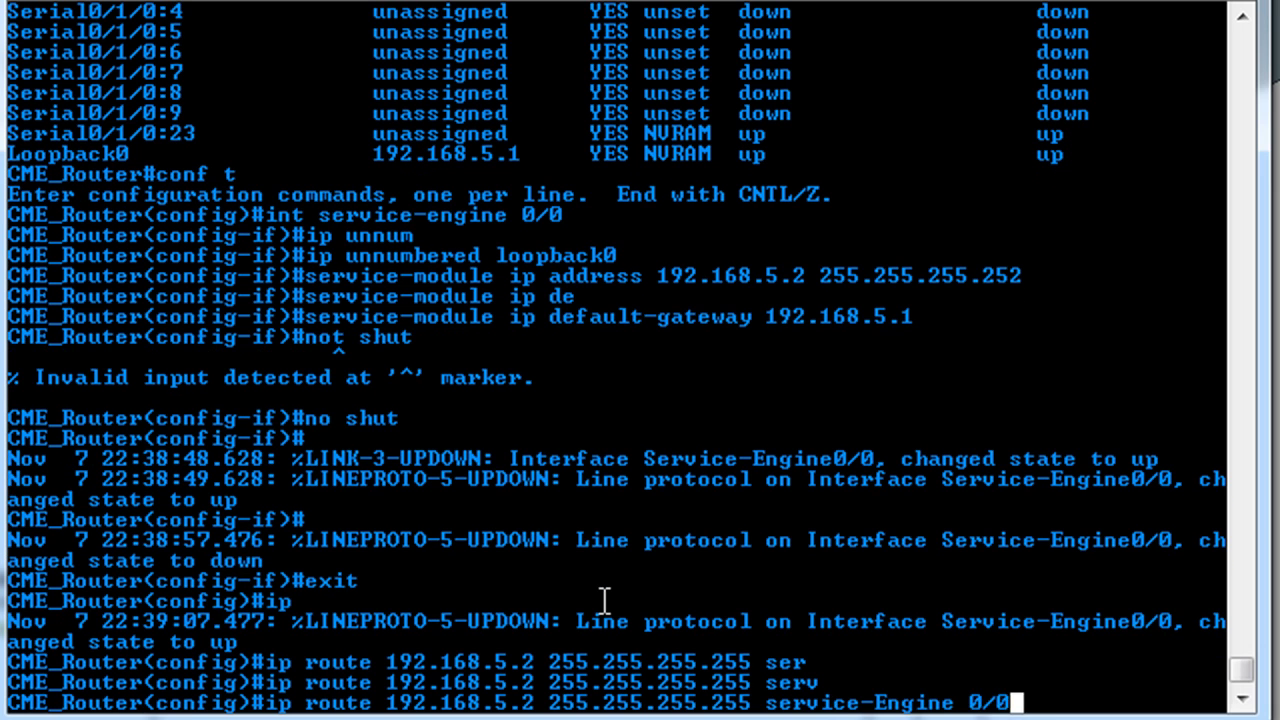
{"action": "key", "text": "Return"}
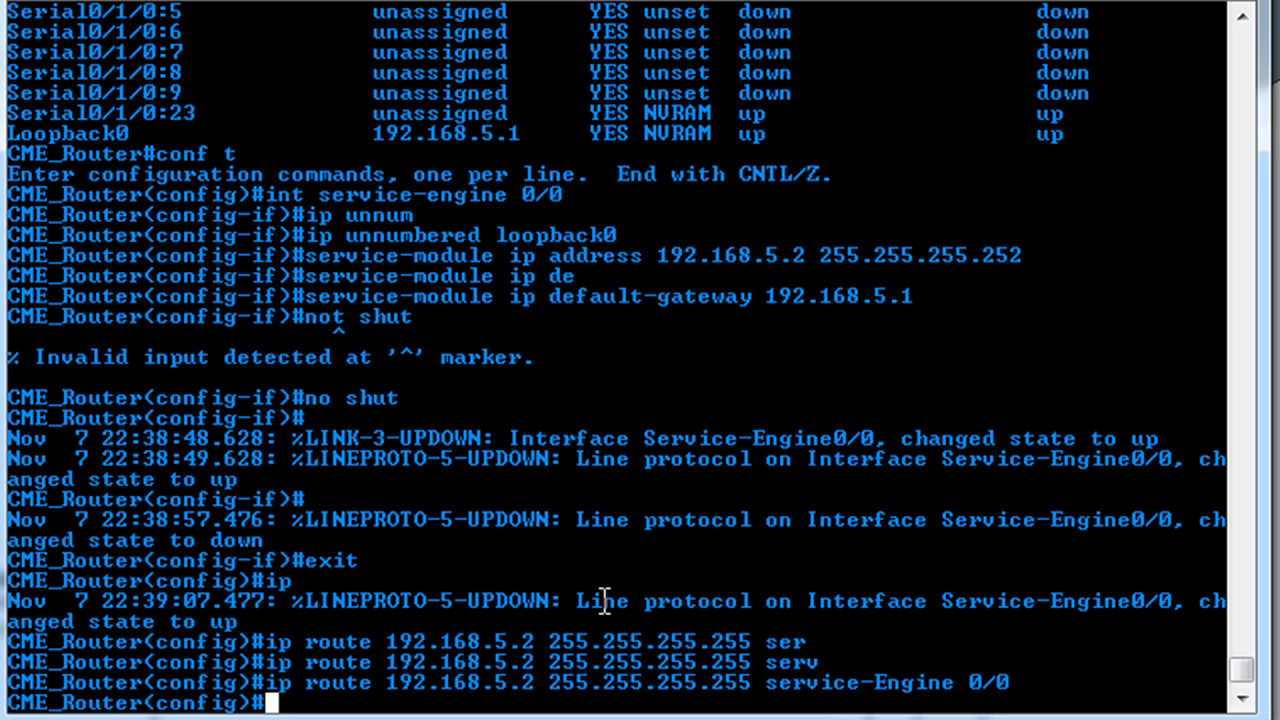
- Exit configuration and run 'service-module service-engine 0/0 session' to connect to the module
{"action": "key", "text": "ctrl+z"}
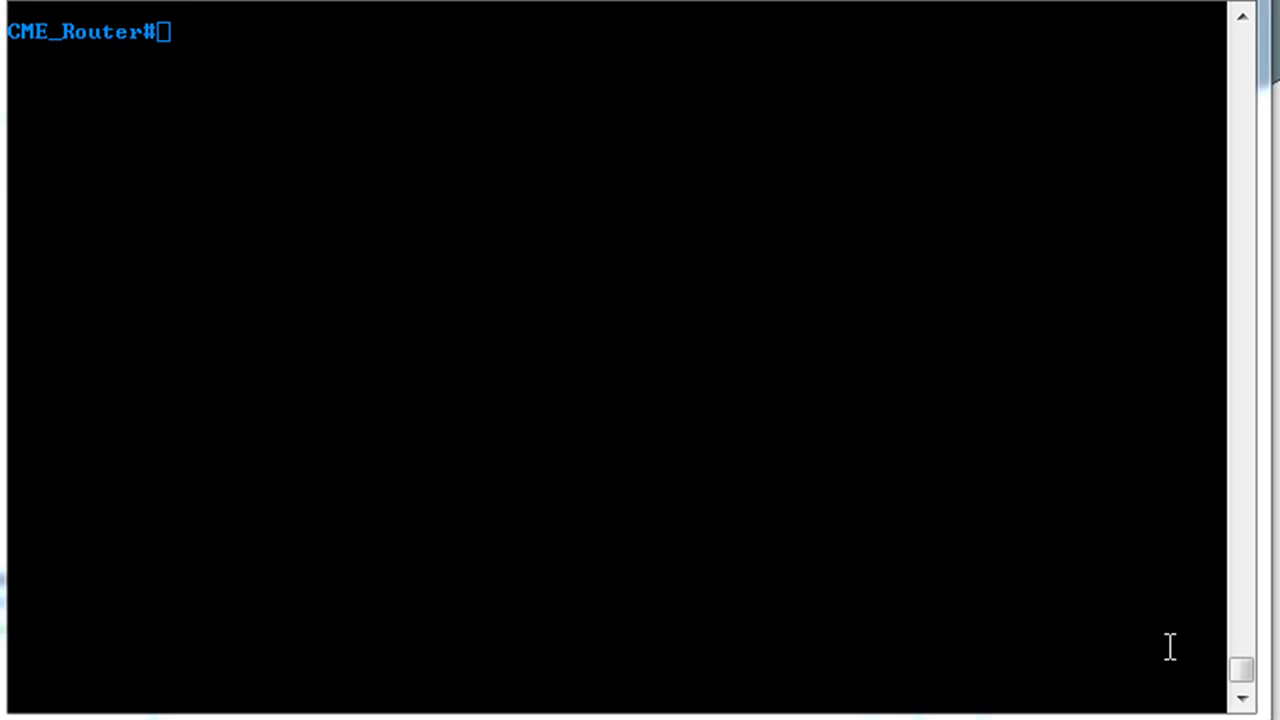
{"action": "left_click", "coordinate": [415, 353]}
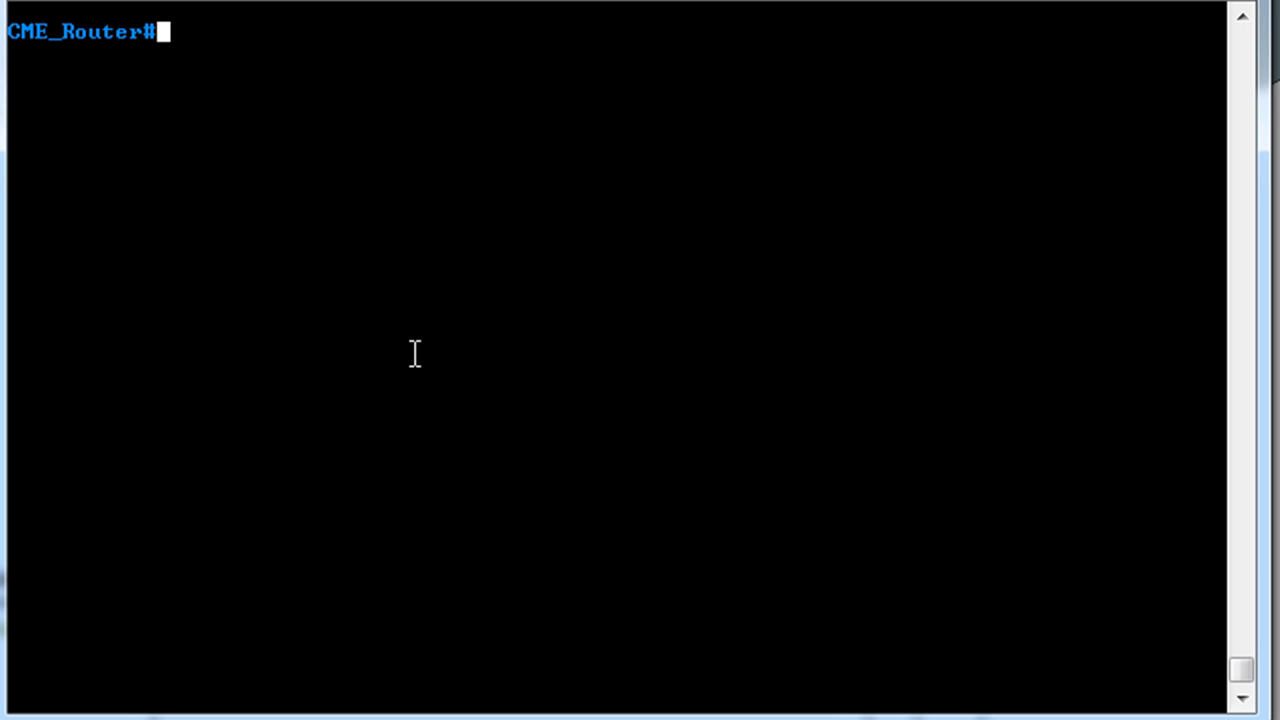
{"action": "type", "text": "service"}
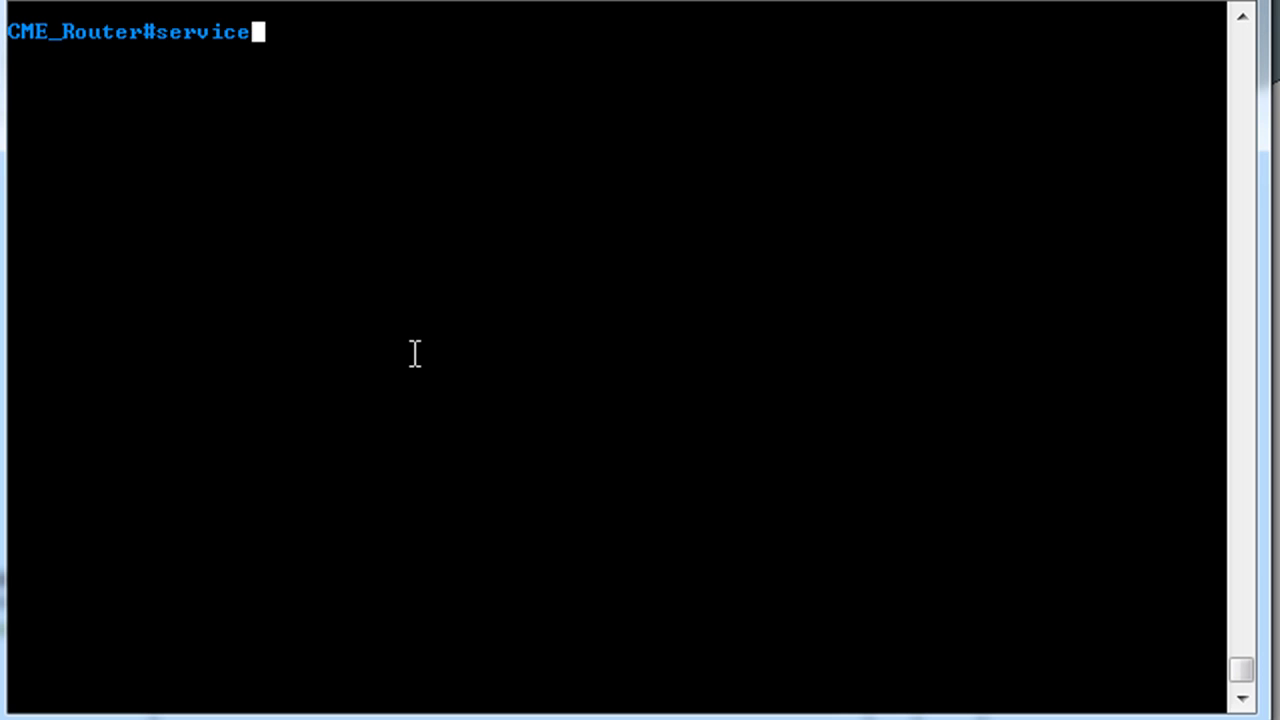
{"action": "type", "text": "-module ser"}
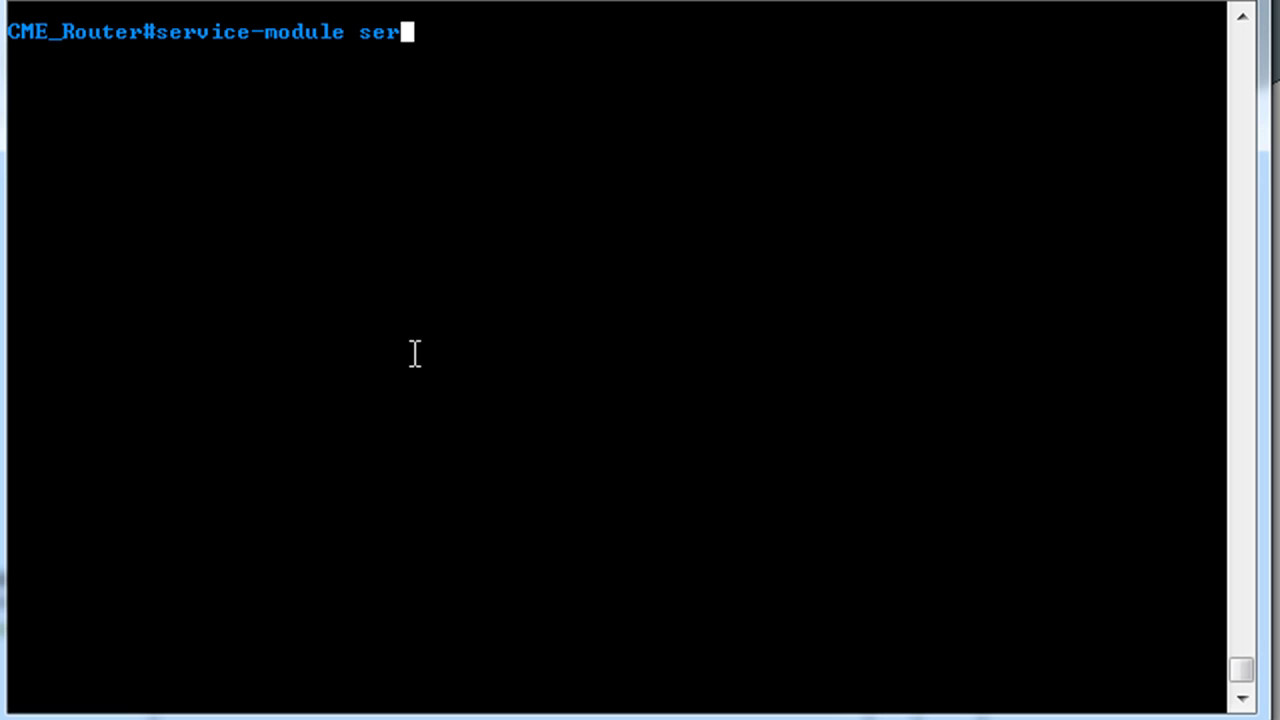
{"action": "type", "text": "vice-endgine 0/0"}
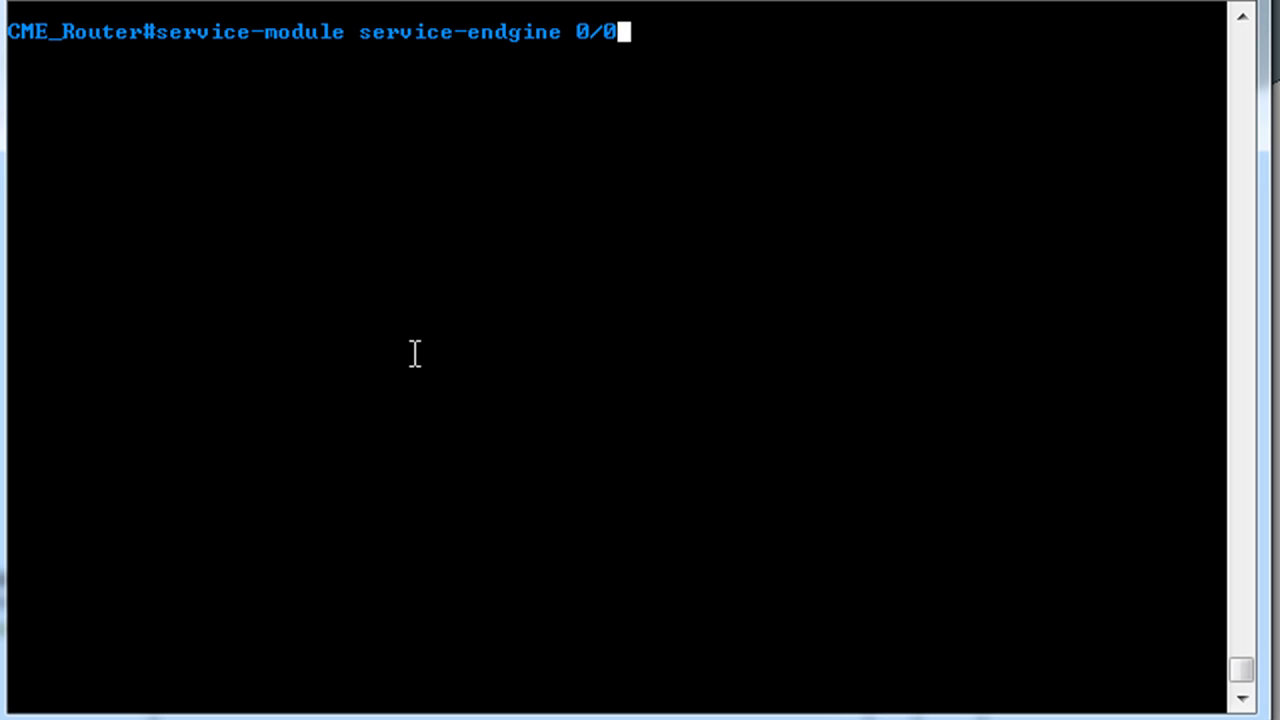
{"action": "key", "text": "BackSpace"}
{"action": "key", "text": "BackSpace"}
{"action": "key", "text": "BackSpace"}
{"action": "key", "text": "BackSpace"}
{"action": "key", "text": "BackSpace"}
{"action": "key", "text": "BackSpace"}
{"action": "key", "text": "BackSpace"}
{"action": "key", "text": "BackSpace"}
{"action": "key", "text": "BackSpace"}
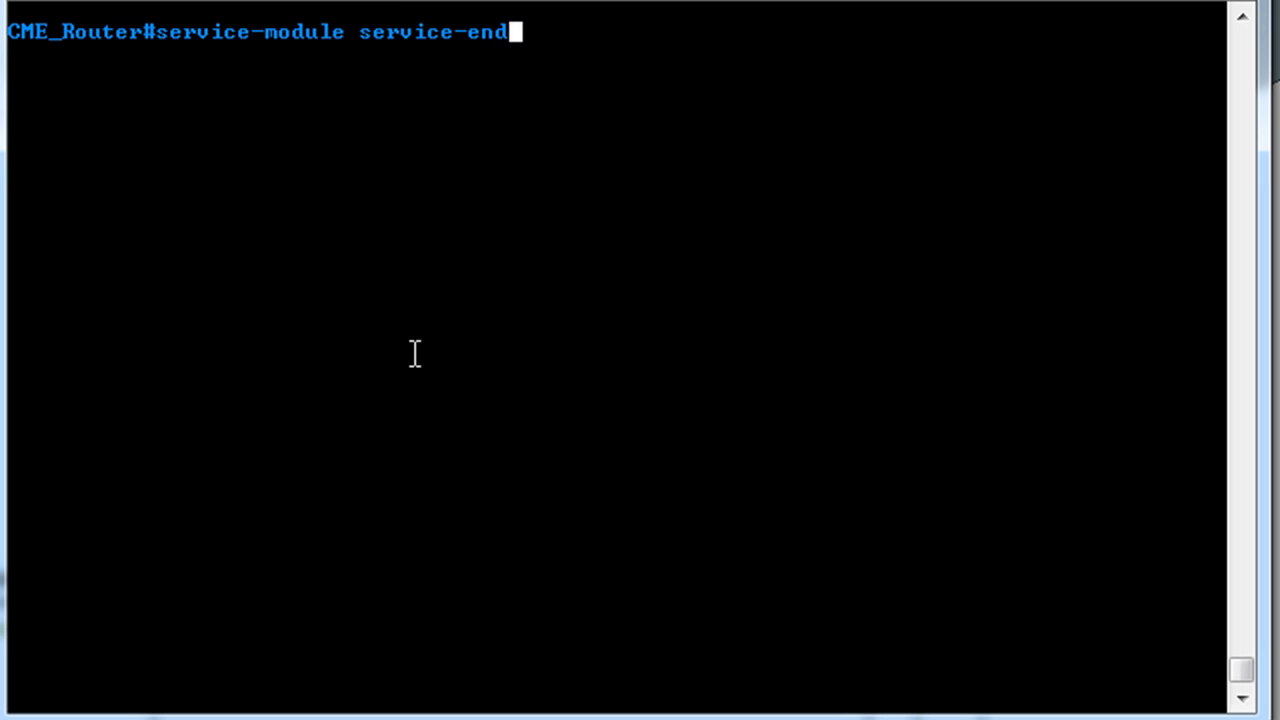
{"action": "key", "text": "Tab"}
{"action": "key", "text": "Tab"}
{"action": "type", "text": "0/"}
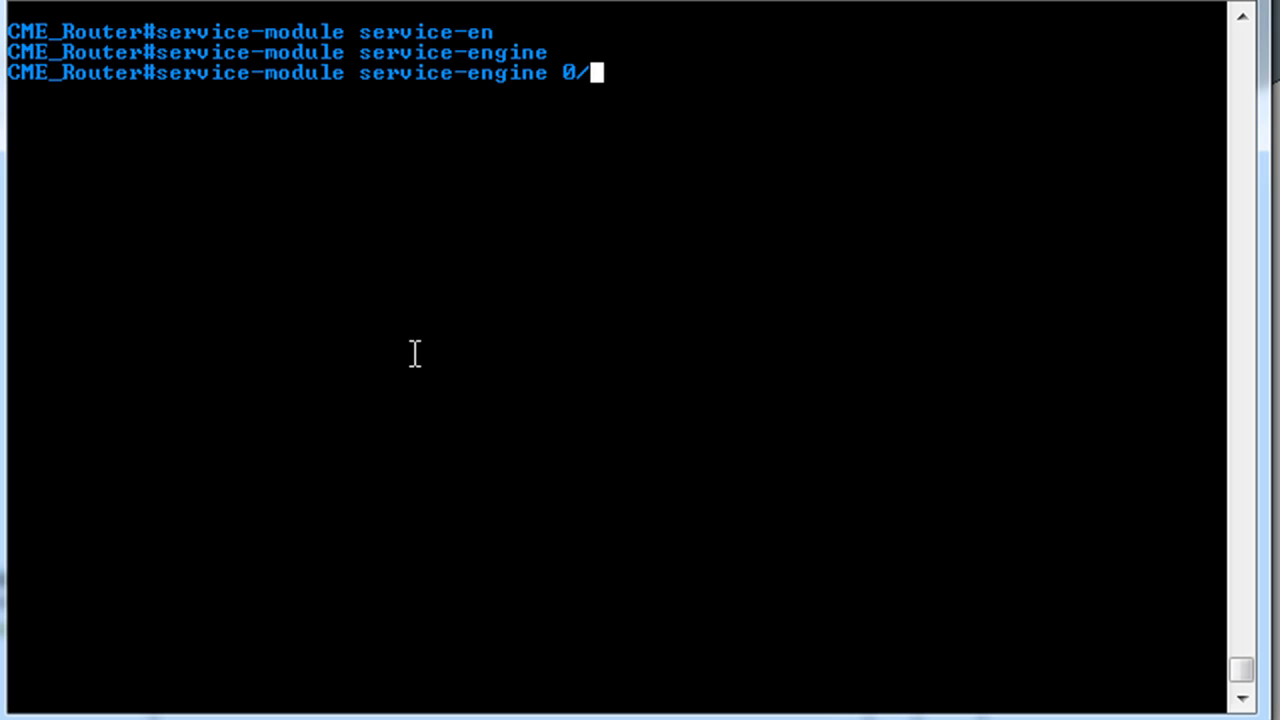
{"action": "type", "text": "0 ?"}
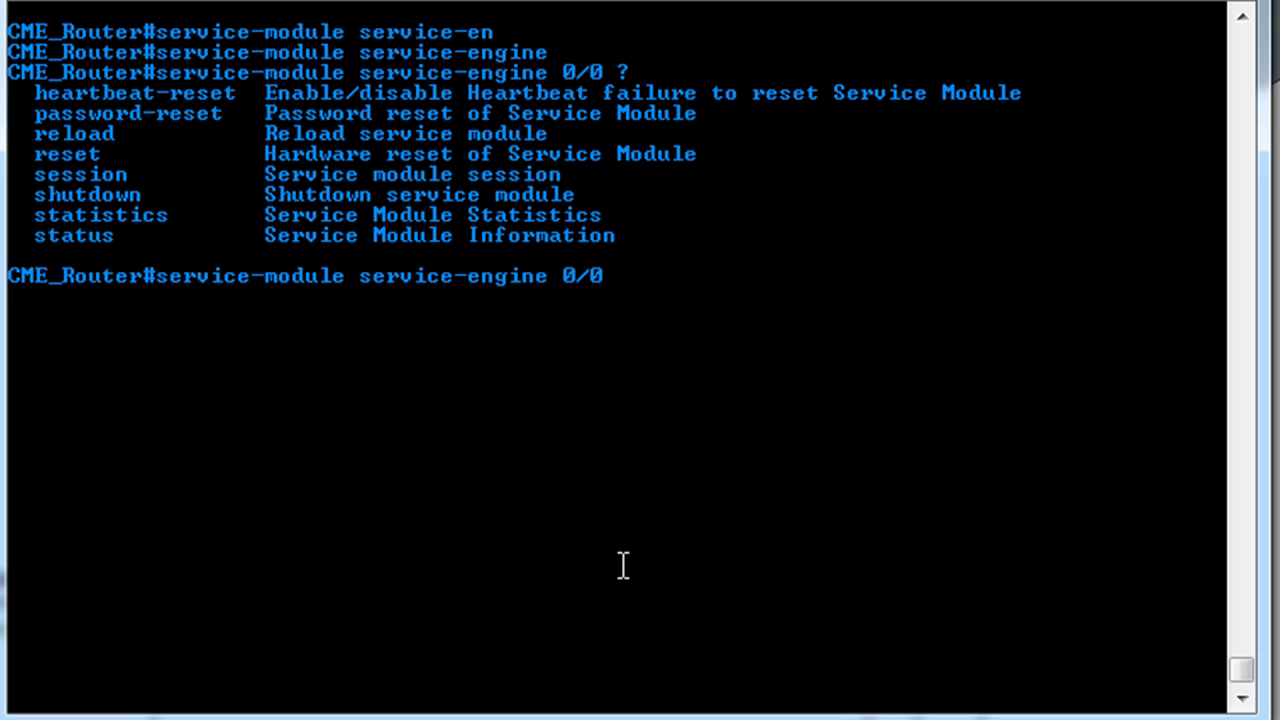
{"action": "type", "text": "session"}
{"action": "key", "text": "Return"}
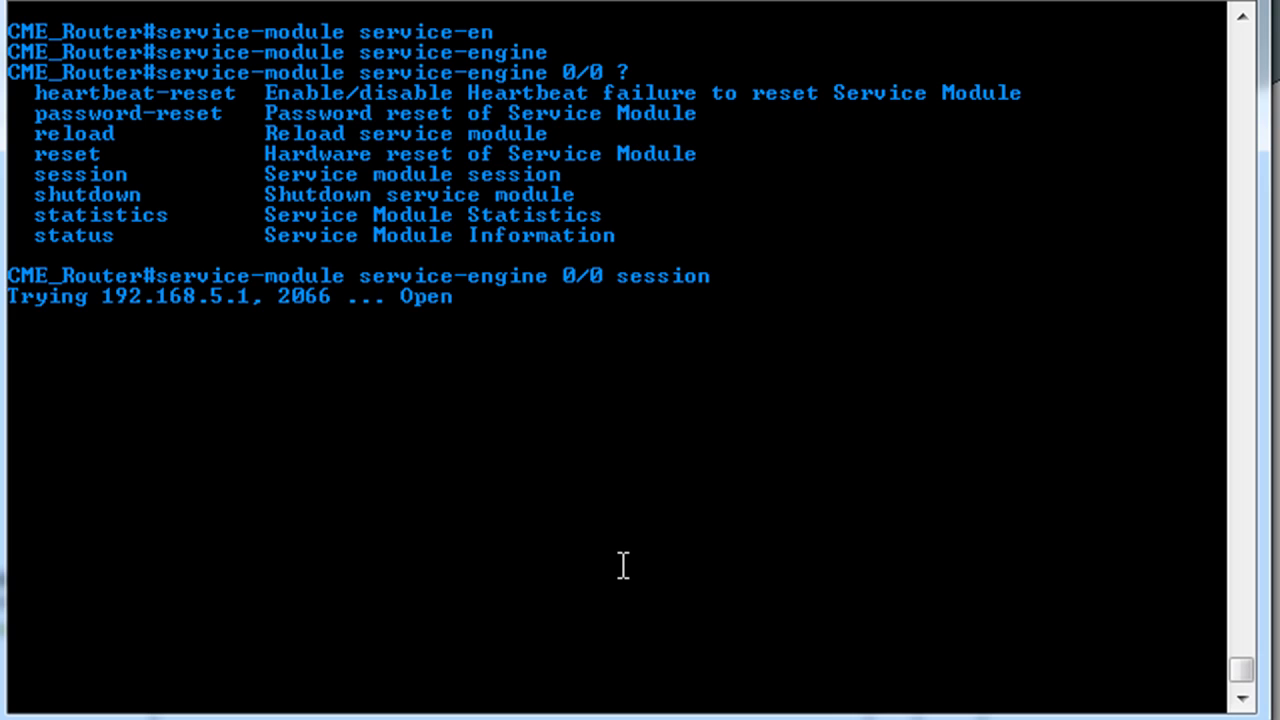
- At the CME-CUE prompt, take the module offline and confirm with y
{"action": "key", "text": "Return"}
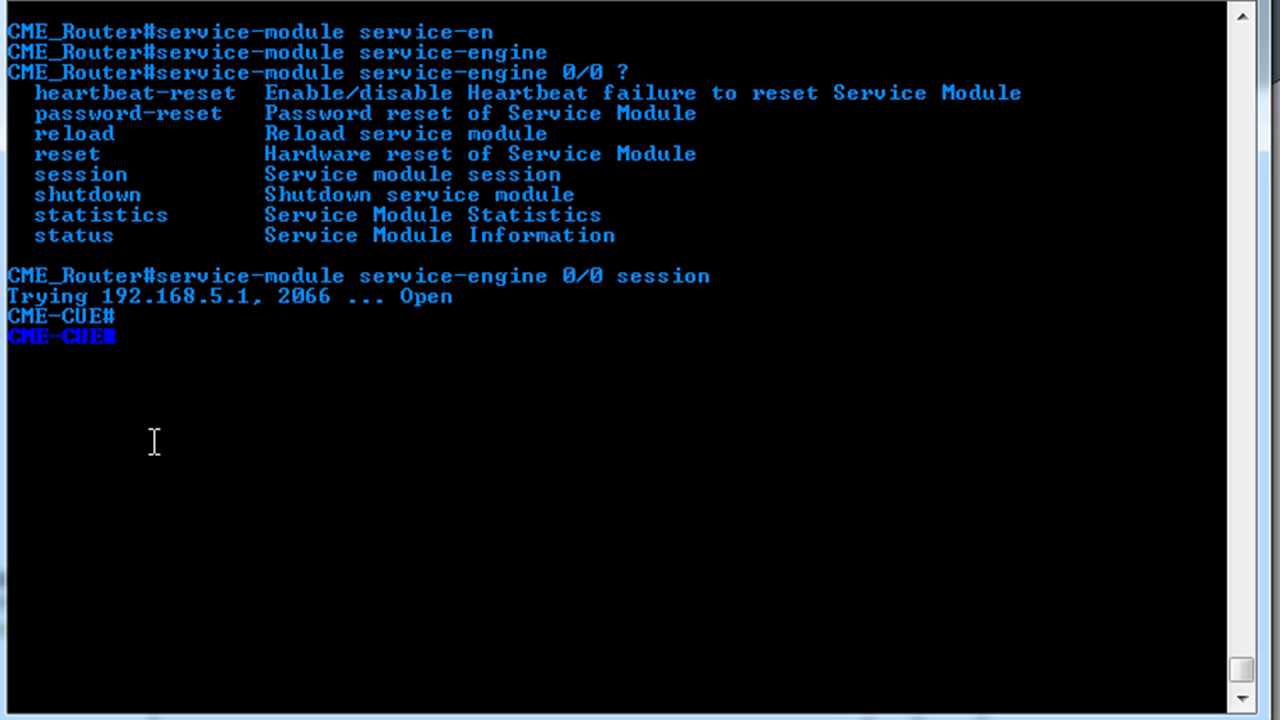
{"action": "type", "text": "offline"}
{"action": "key", "text": "Return"}
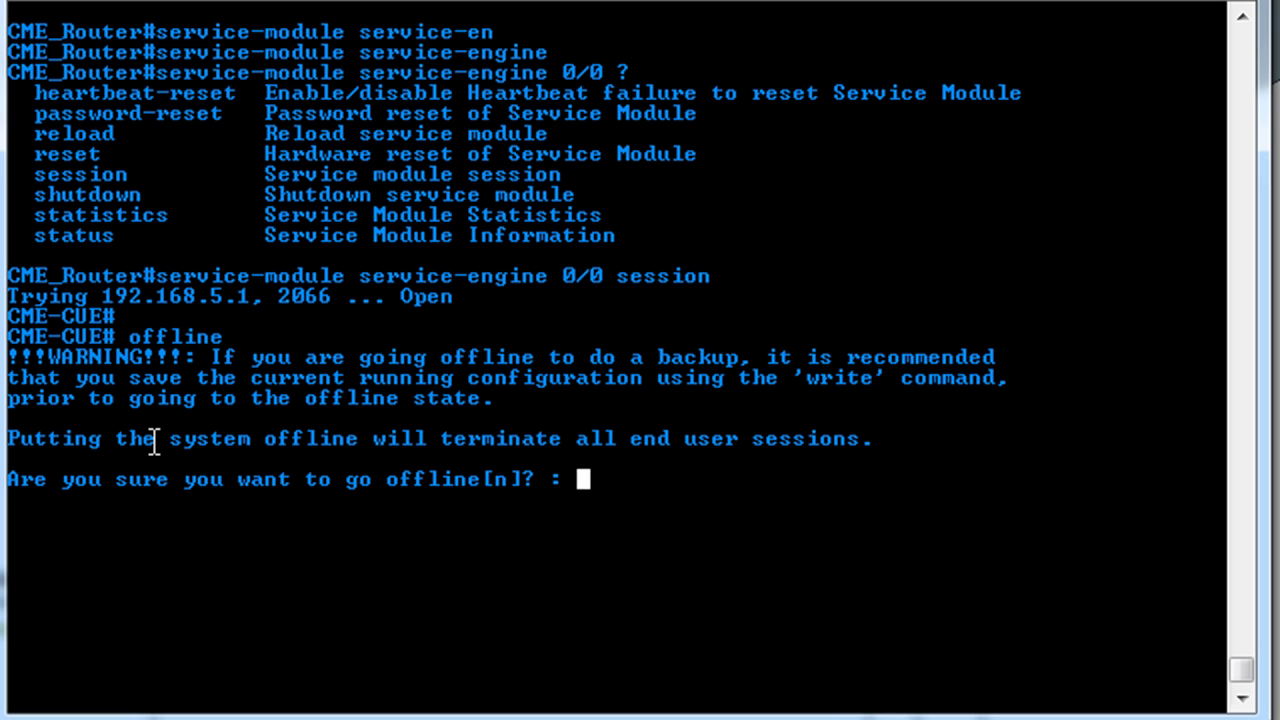
{"action": "type", "text": "y"}
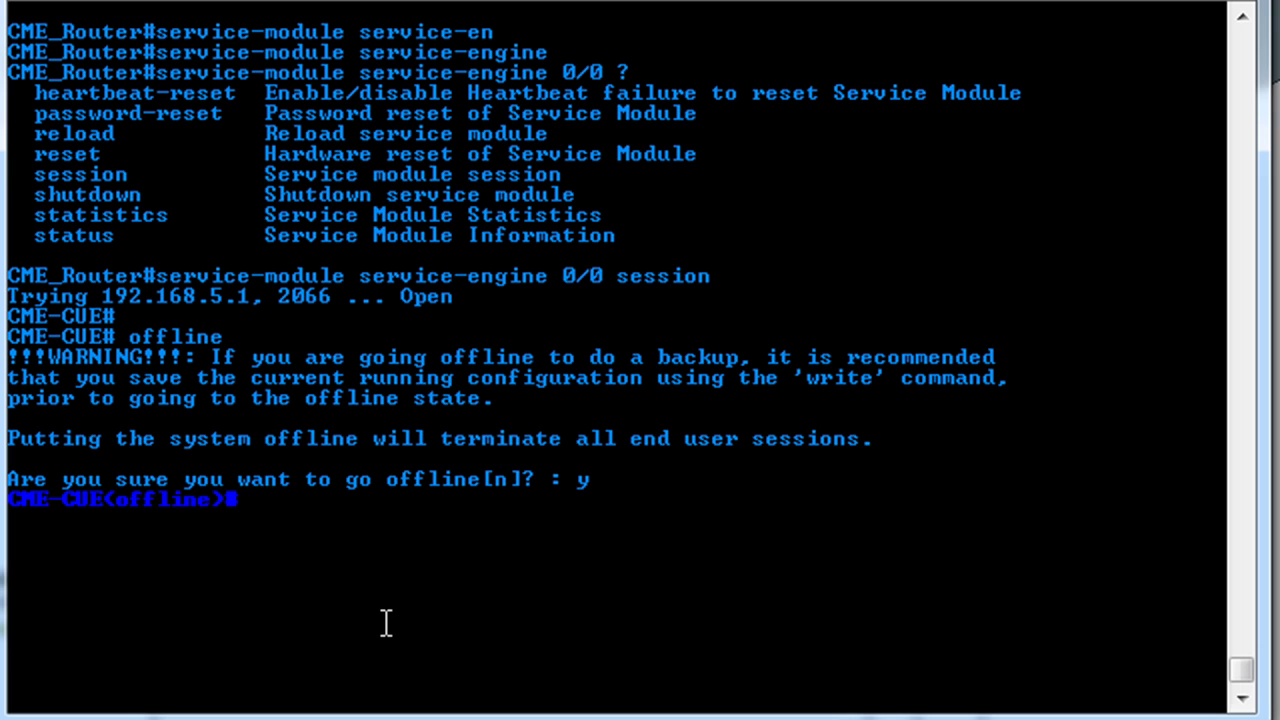
- Run 'restore factory default', confirm erasing all data, and let the module reload
{"action": "type", "text": "restore factory default"}
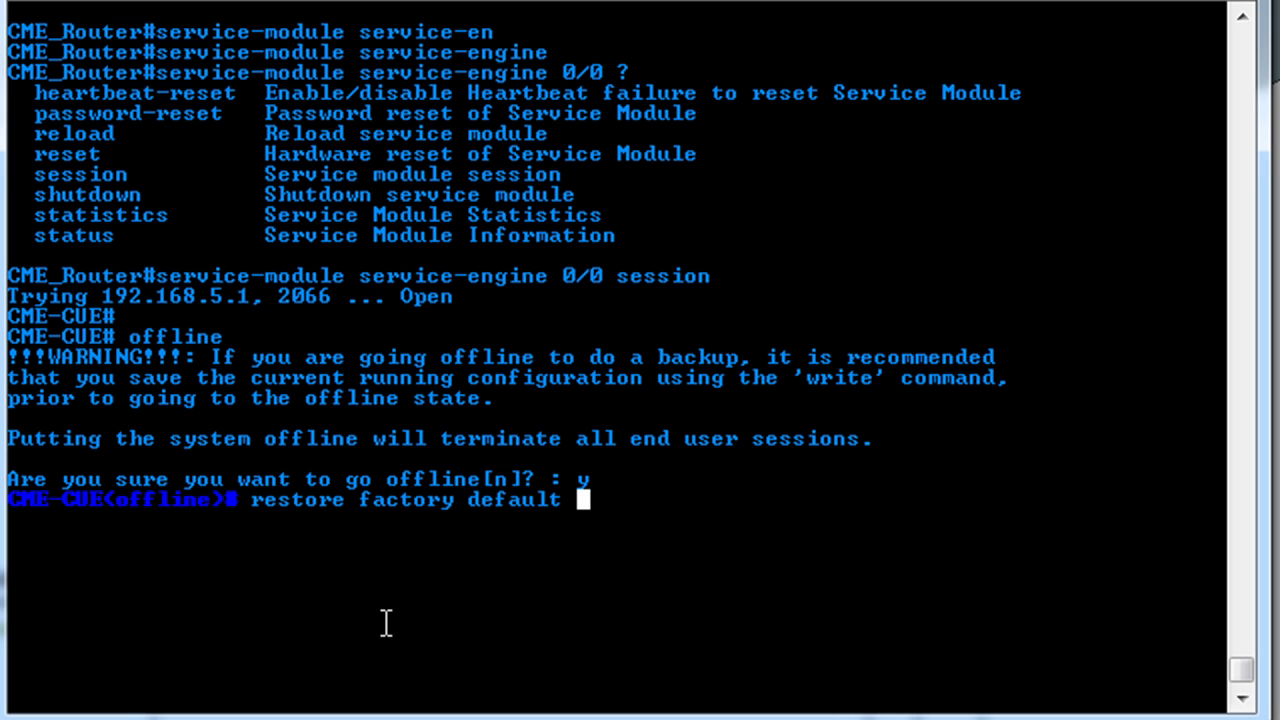
{"action": "key", "text": "Return"}
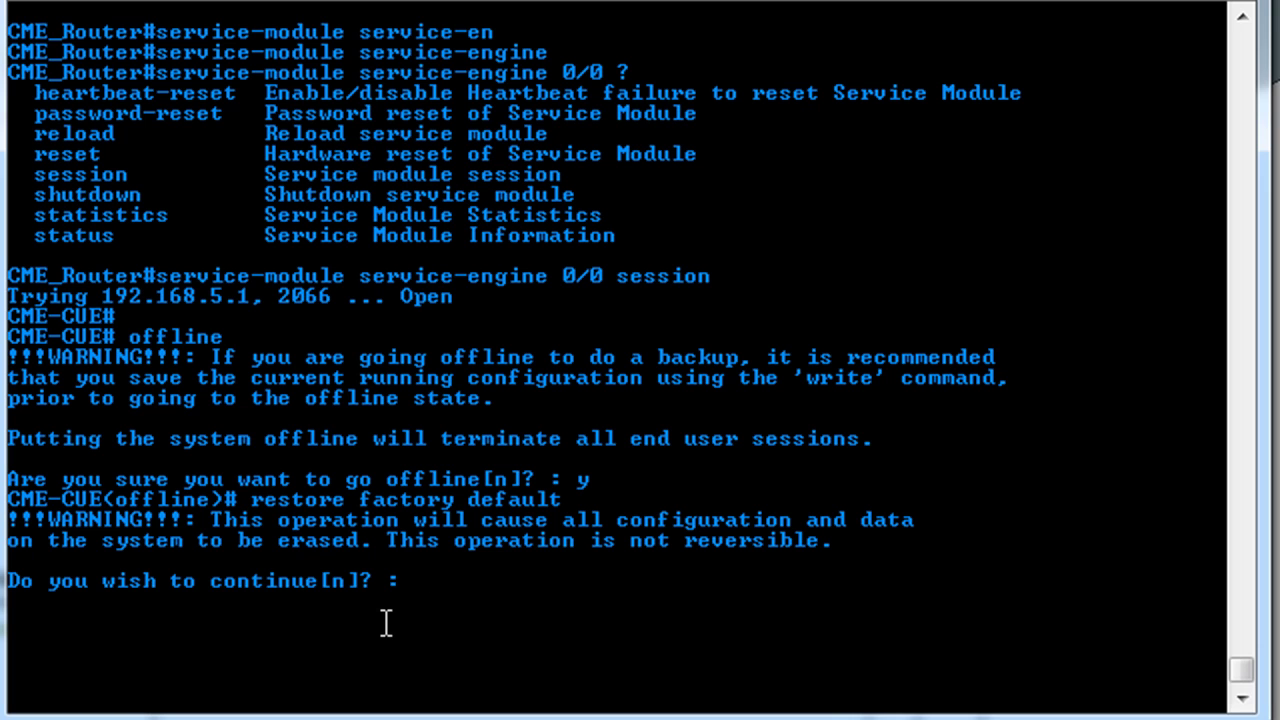
{"action": "type", "text": "y"}
{"action": "key", "text": "Return"}
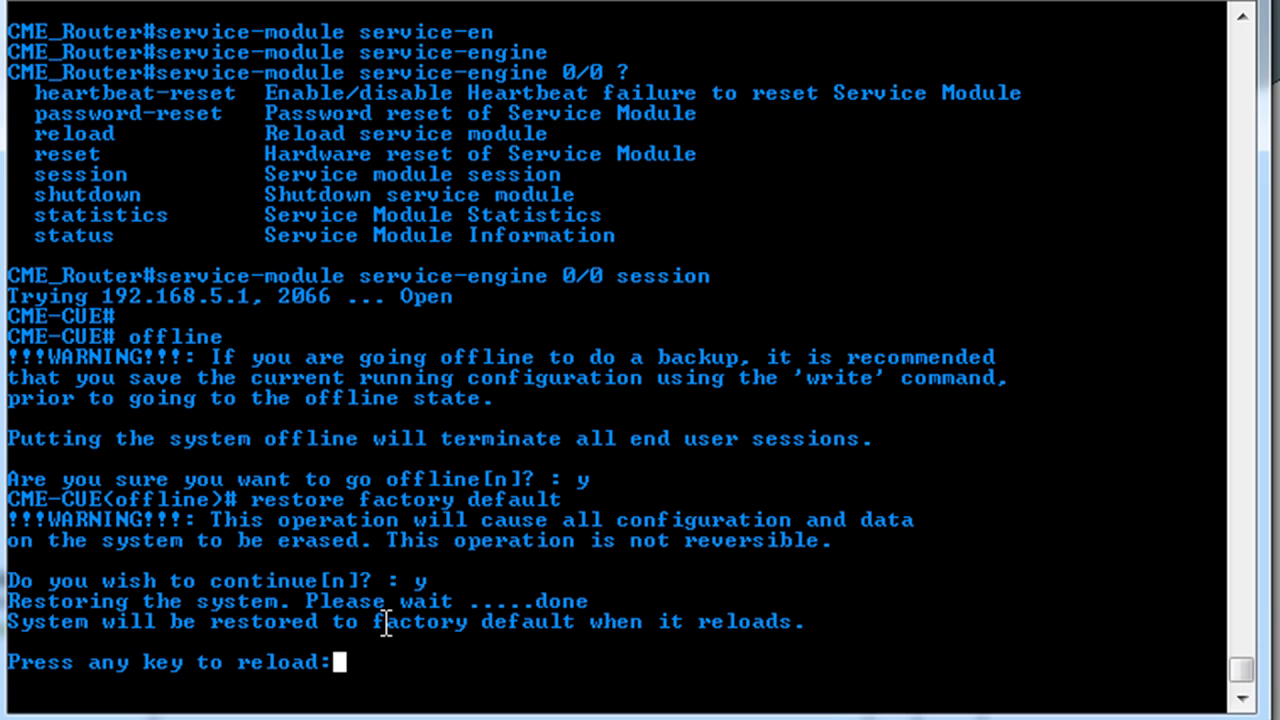
{"action": "key", "text": "Return"}
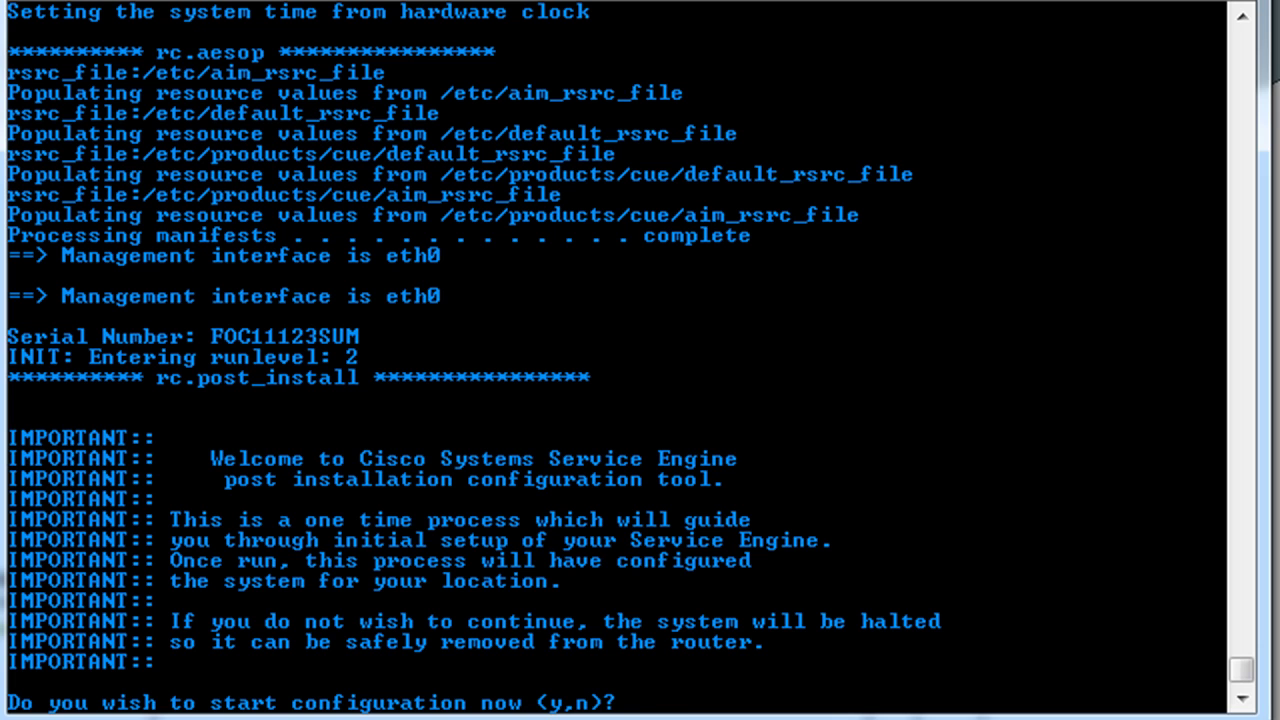
- Start the post-install wizard and set the hostname to CME-CUE
{"action": "type", "text": "yes"}
{"action": "key", "text": "BackSpace"}
{"action": "key", "text": "BackSpace"}
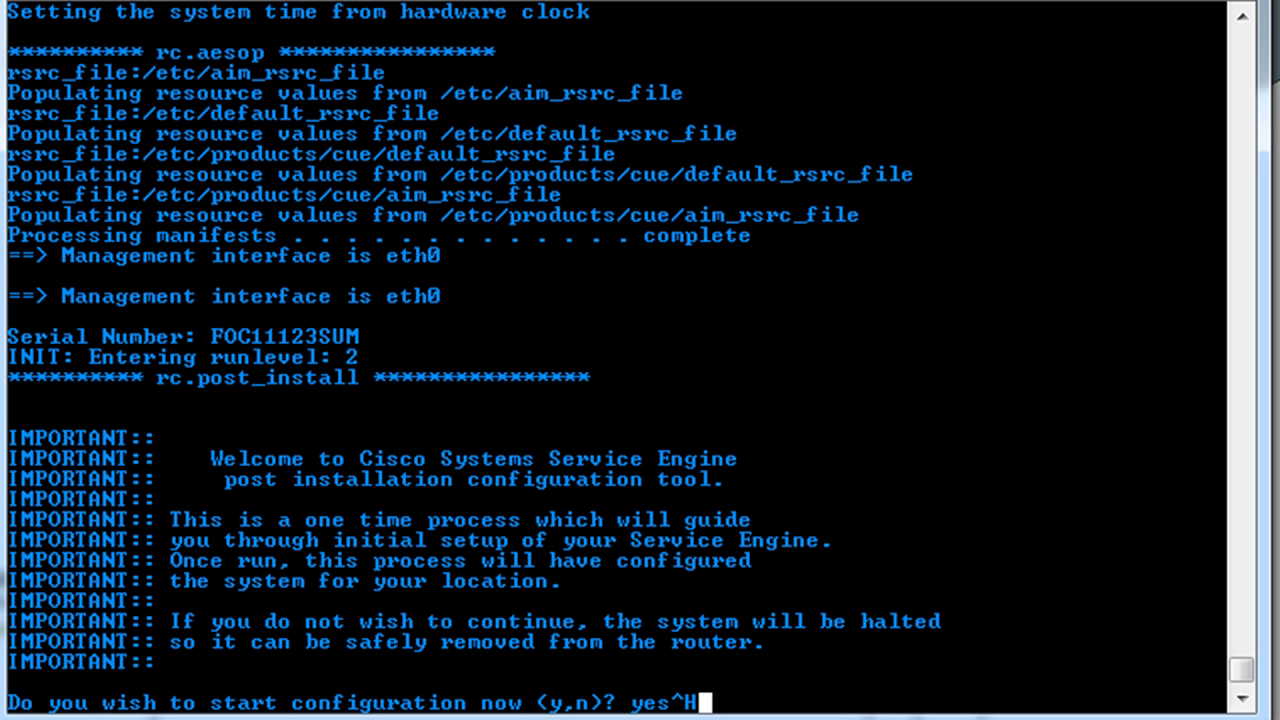
{"action": "key", "text": "BackSpace"}
{"action": "key", "text": "BackSpace"}
{"action": "key", "text": "BackSpace"}
{"action": "key", "text": "BackSpace"}
{"action": "key", "text": "Return"}
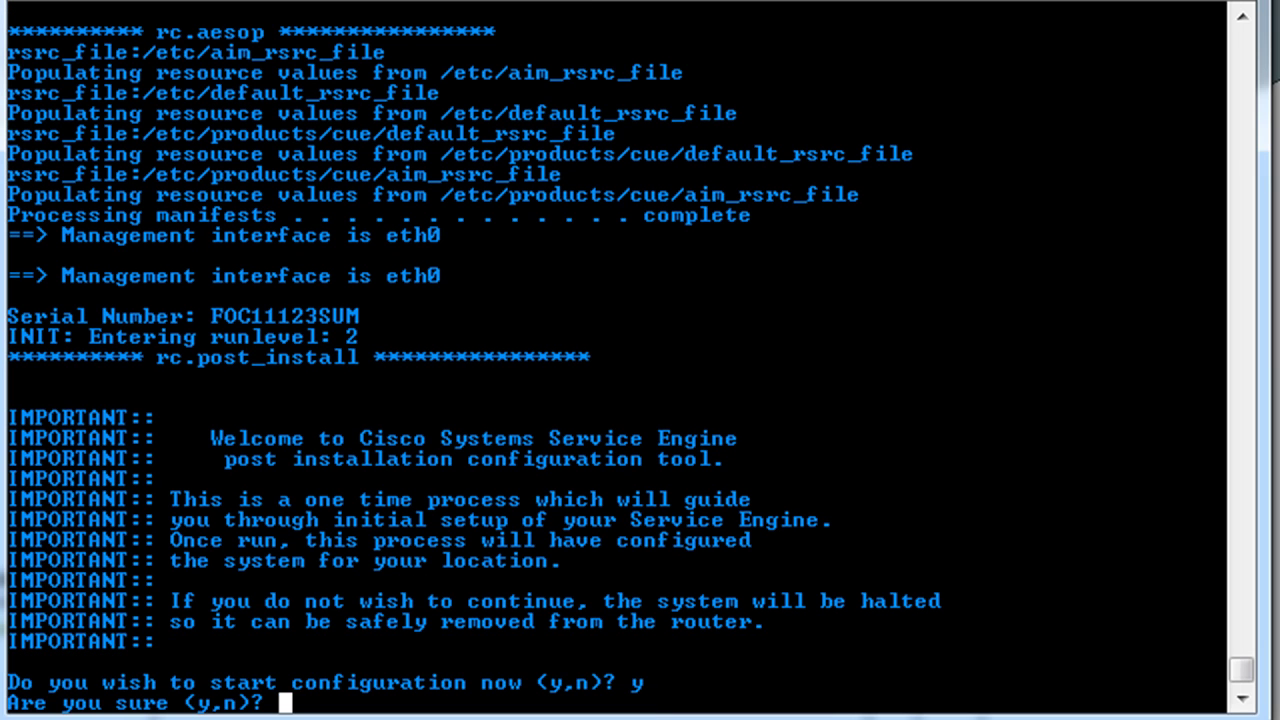
{"action": "type", "text": "y"}
{"action": "key", "text": "Return"}
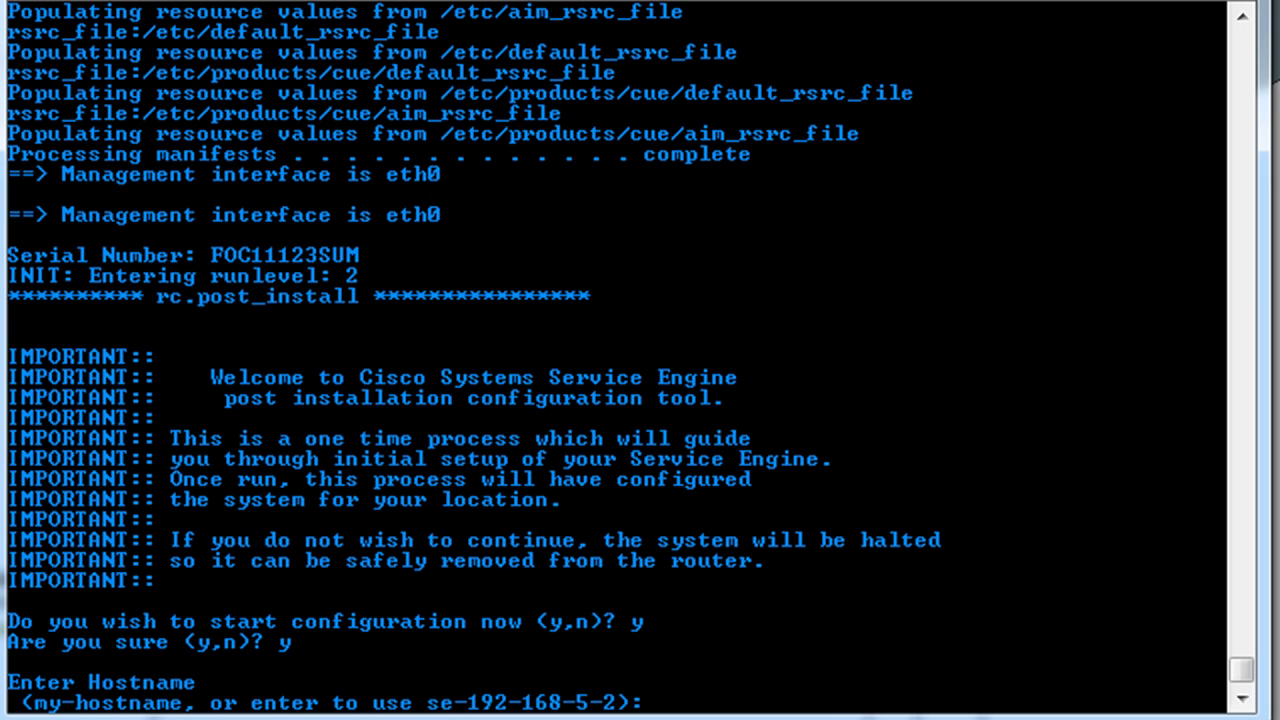
{"action": "type", "text": "CME-CUE"}
{"action": "key", "text": "Return"}
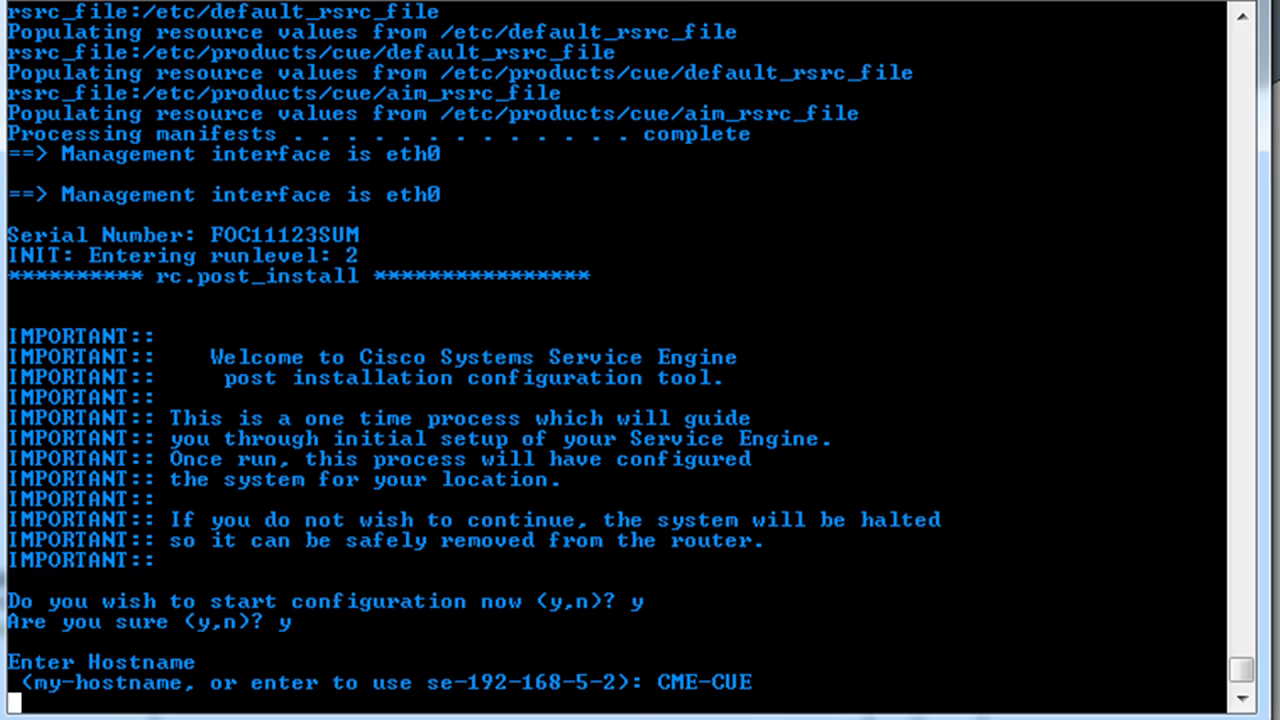
- Enter the domain name, skip DNS, and use 192.168.1.1 as the only NTP server
{"action": "type", "text": "joeslack.net"}
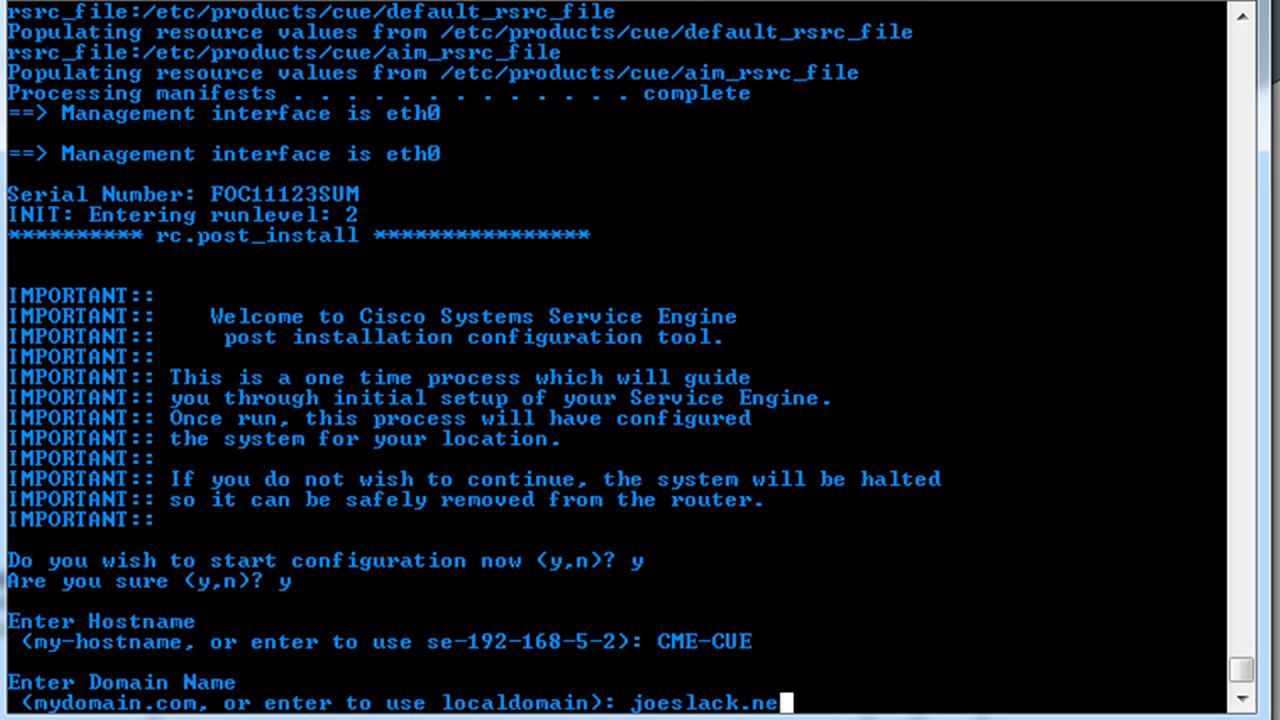
{"action": "key", "text": "Return"}
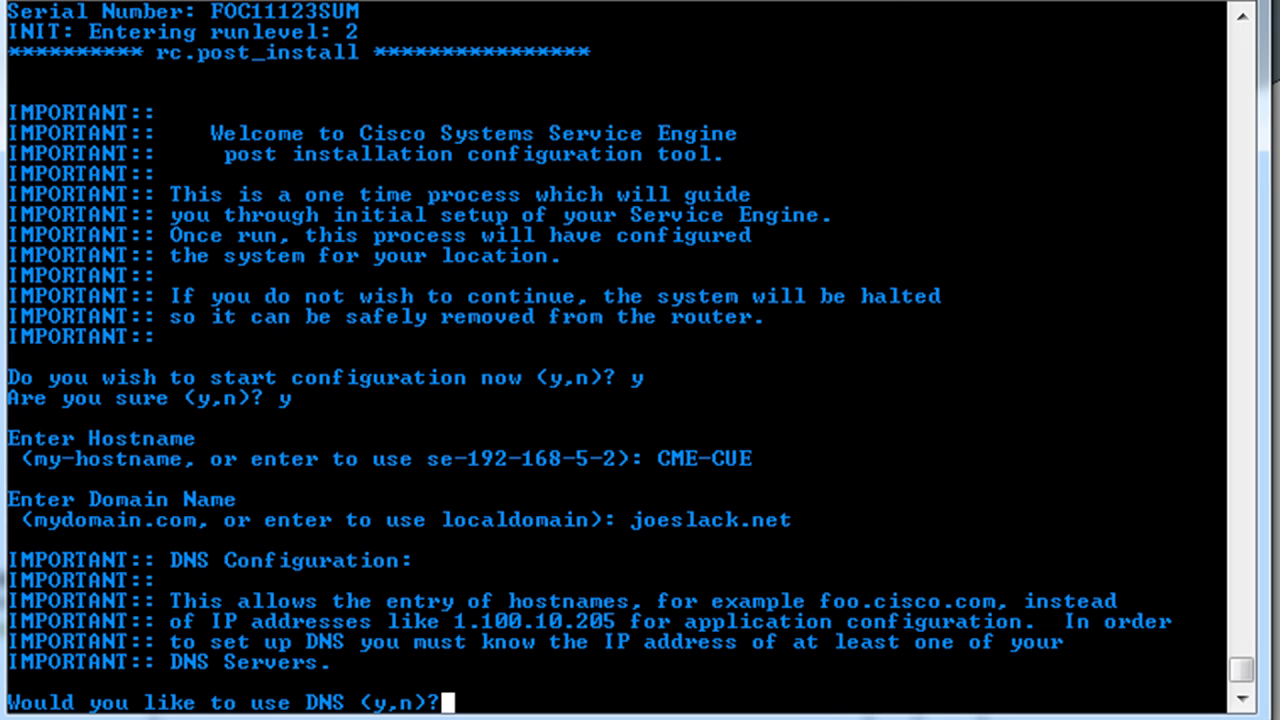
{"action": "type", "text": "no"}
{"action": "key", "text": "Return"}
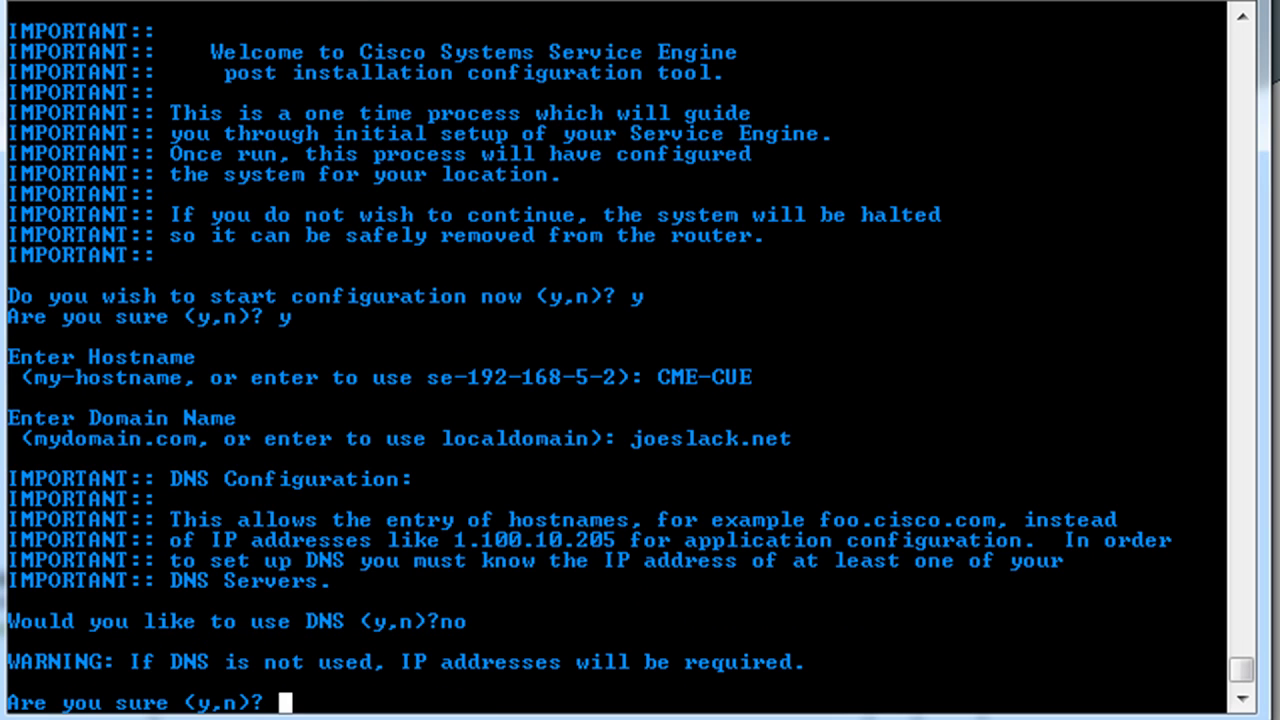
{"action": "type", "text": "y"}
{"action": "key", "text": "Return"}
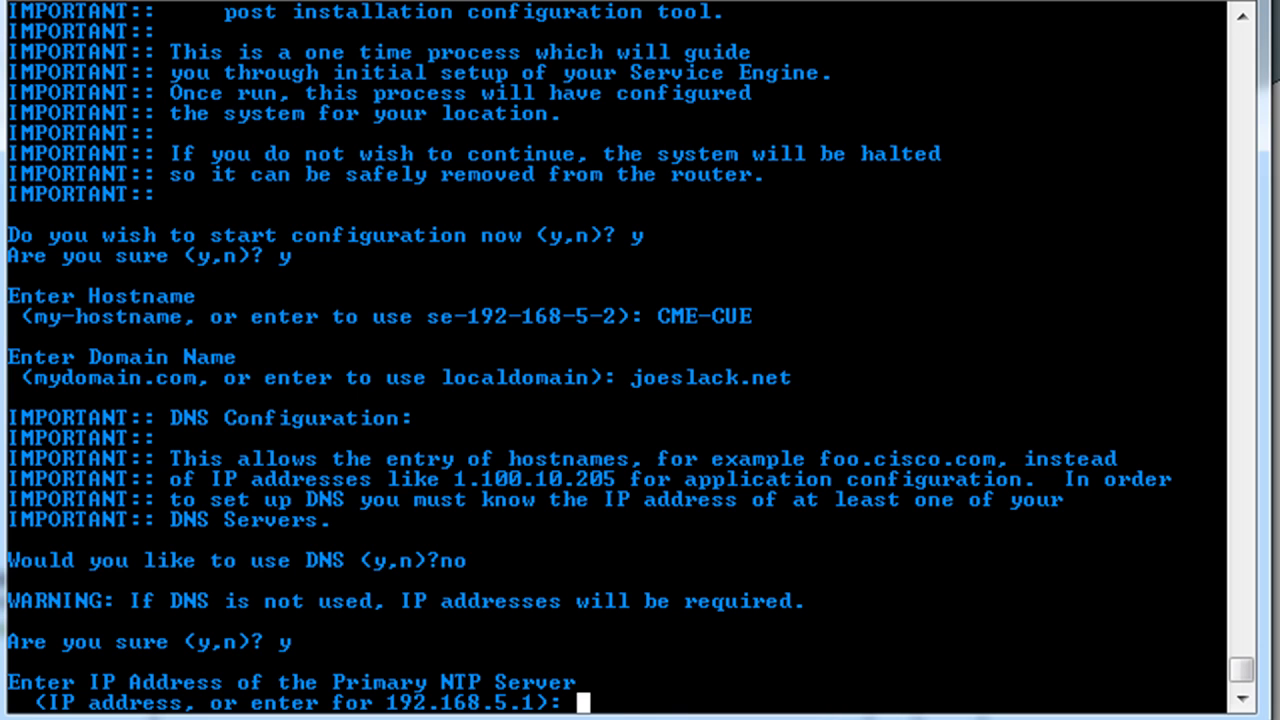
{"action": "type", "text": "192.168.1.1"}
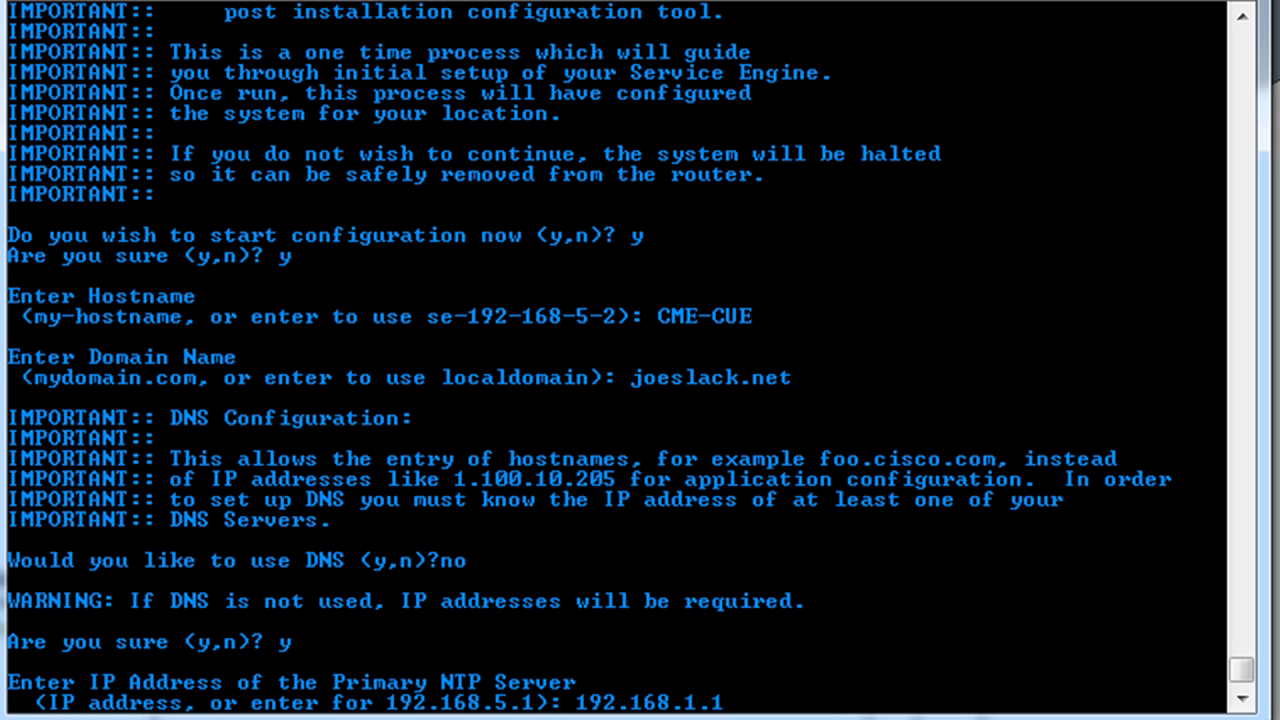
{"action": "key", "text": "Return"}
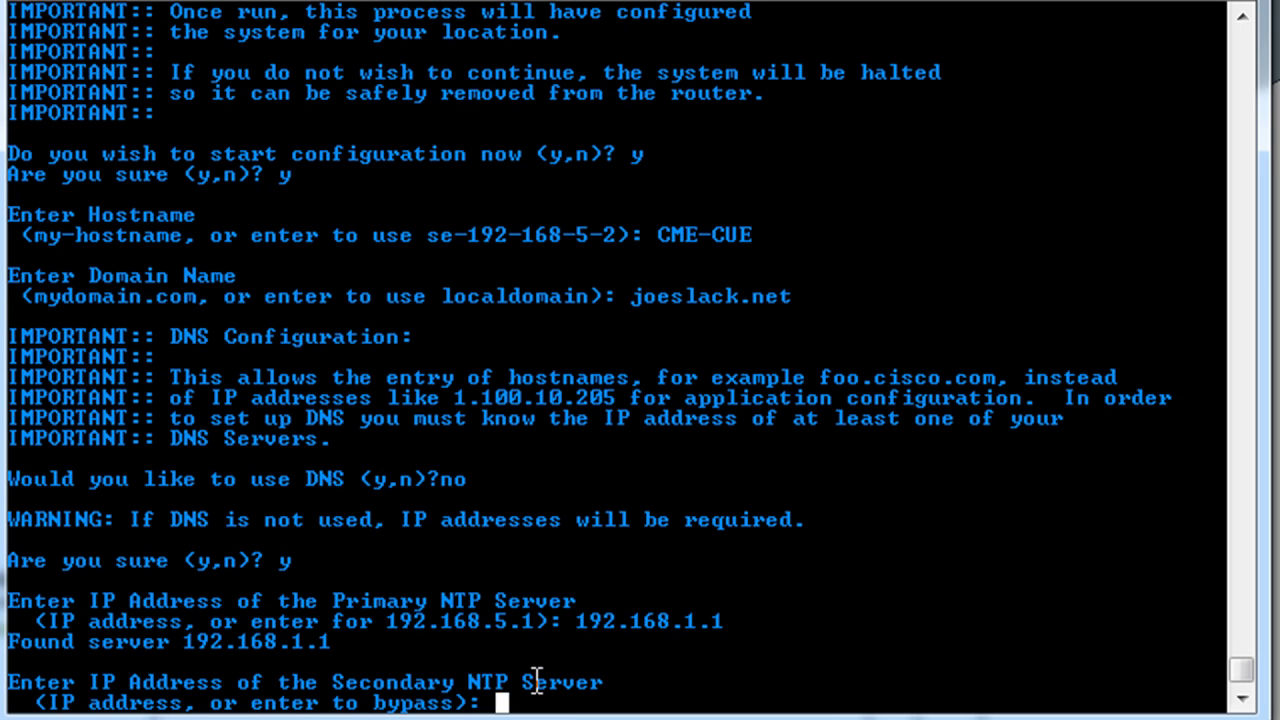
{"action": "key", "text": "Return"}
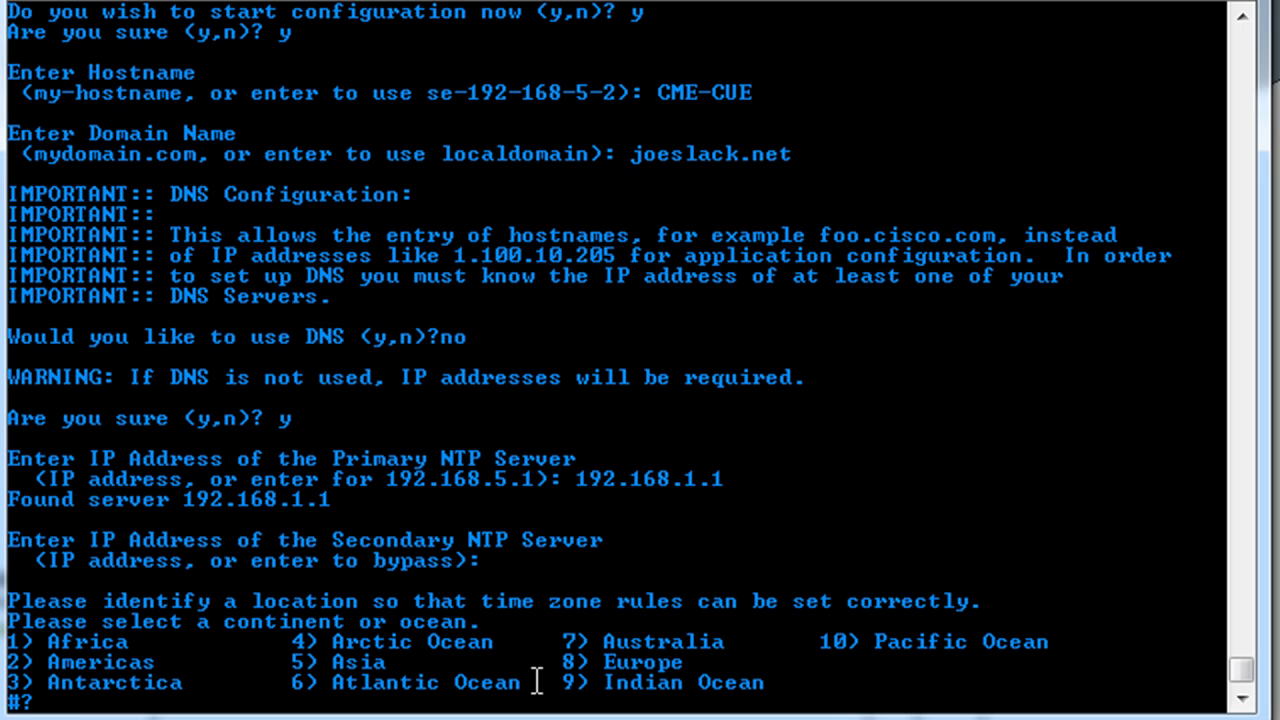
- Choose Americas (2), United States (47), Mountain Time (17), and confirm America/Denver as the time zone
{"action": "type", "text": "2"}
{"action": "key", "text": "Return"}
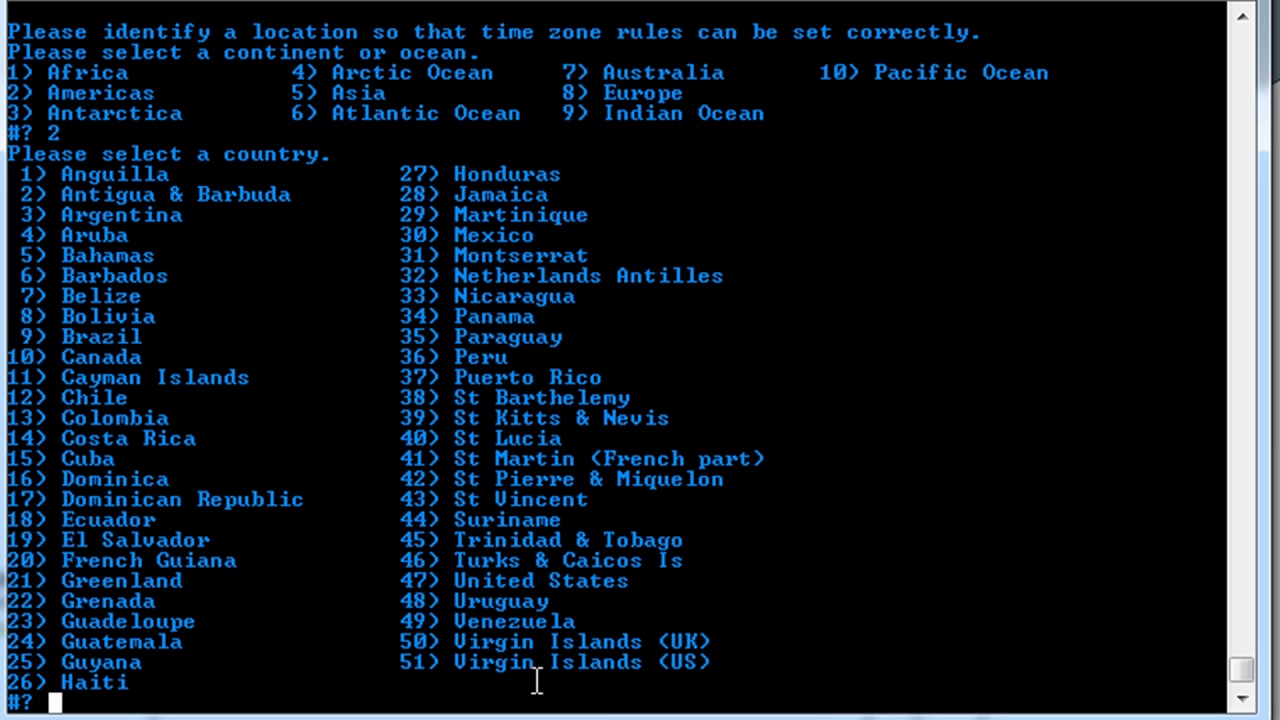
{"action": "type", "text": "47"}
{"action": "key", "text": "Return"}
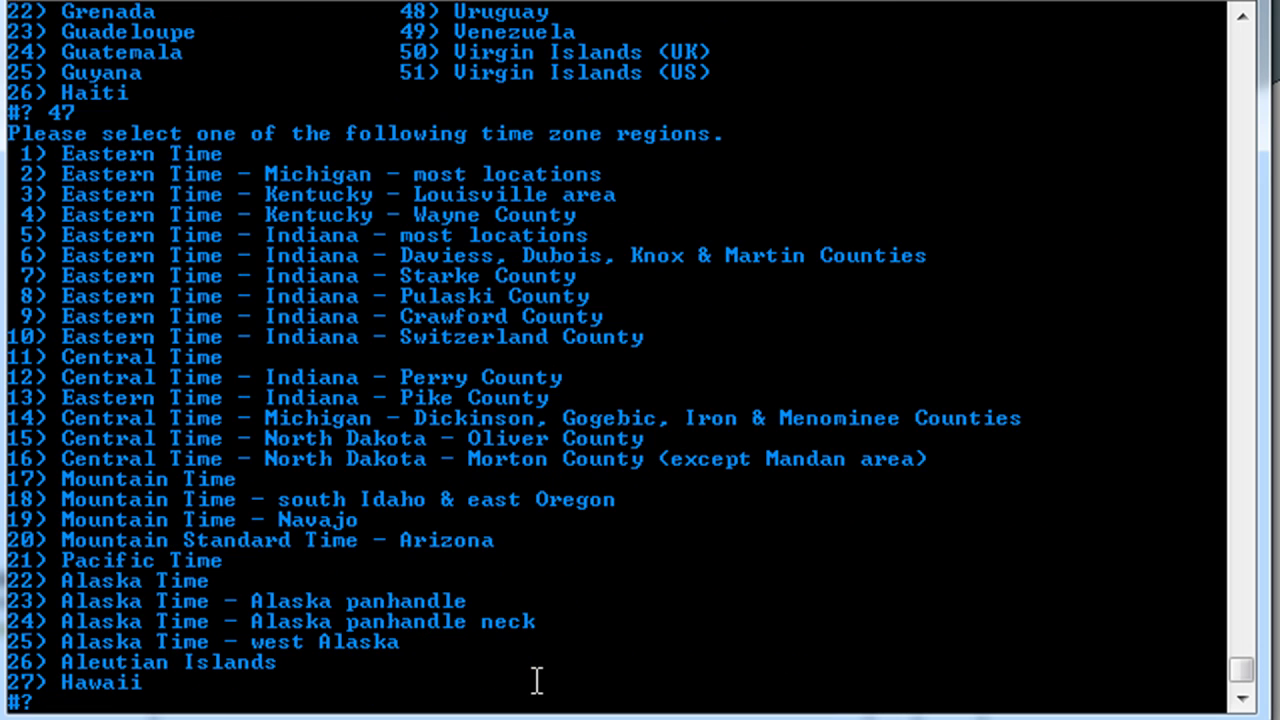
{"action": "type", "text": "17"}
{"action": "key", "text": "Return"}
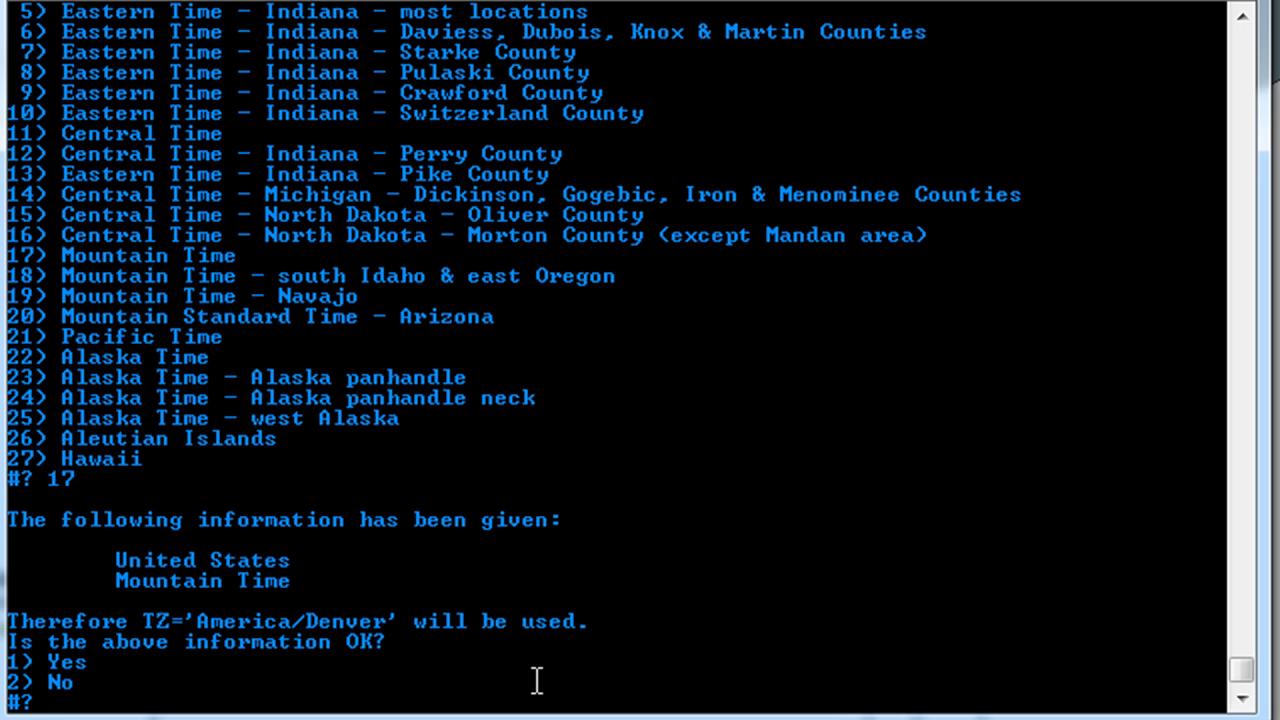
{"action": "type", "text": "1"}
{"action": "key", "text": "Return"}
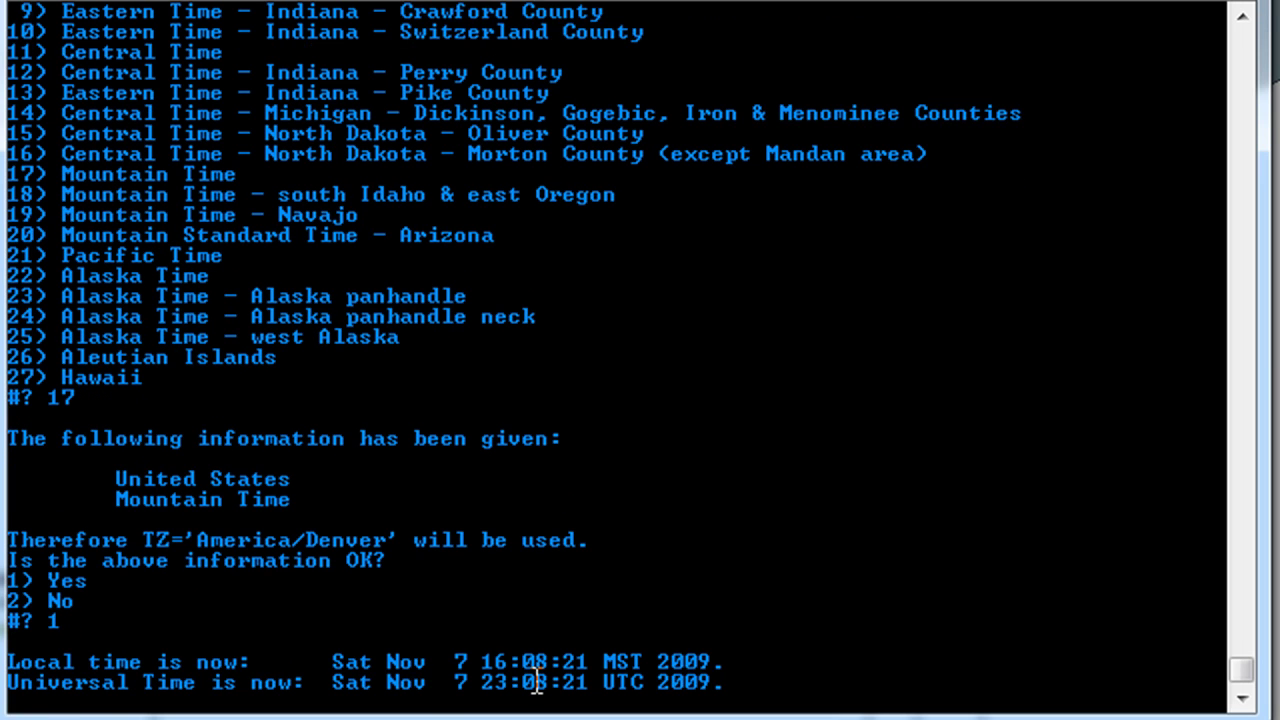